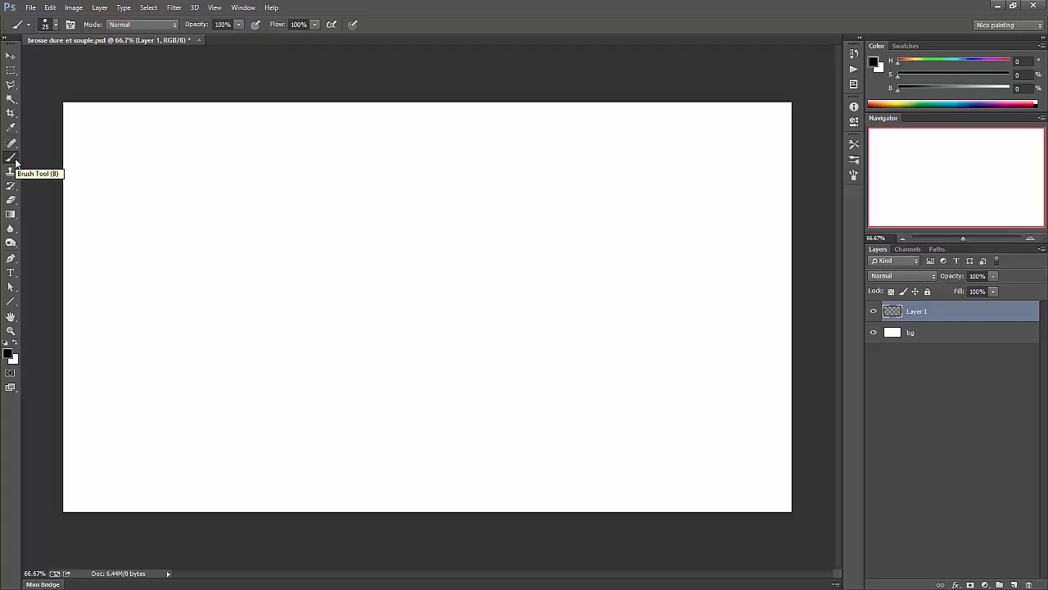
# Paint a long, broad black vertical stroke near the canvas's left edge with the 300 px Soft Round brush
pyautogui.press('b')
pyautogui.rightClick(491, 272)
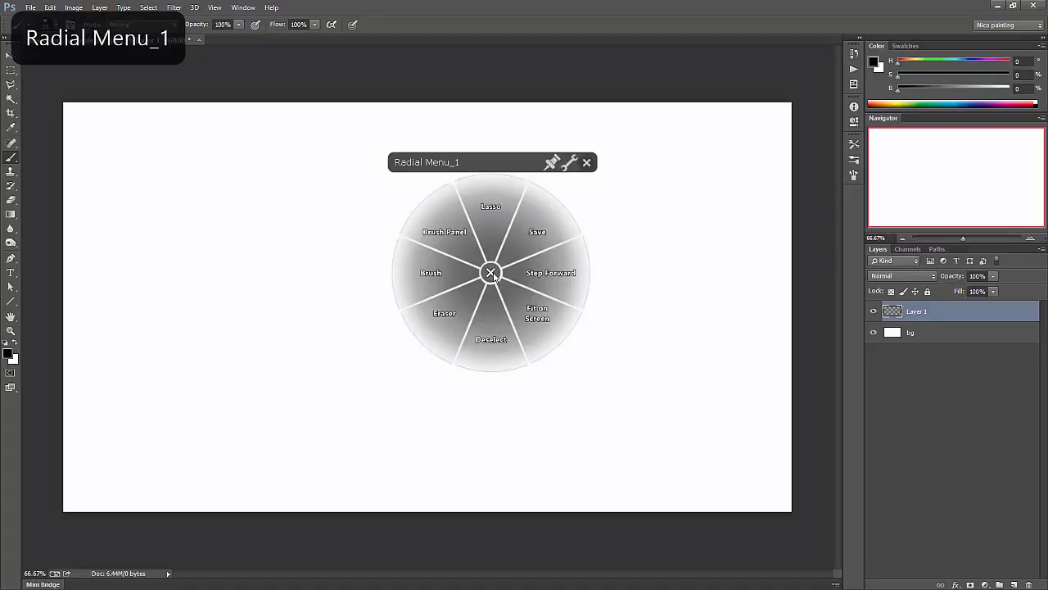
pyautogui.click(428, 275)
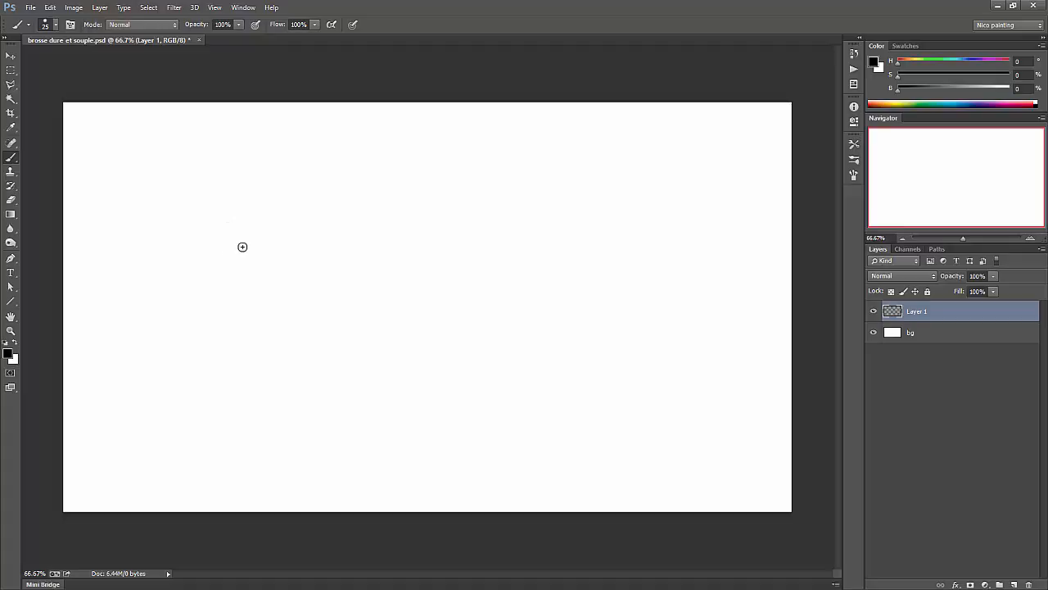
pyautogui.rightClick(243, 250)
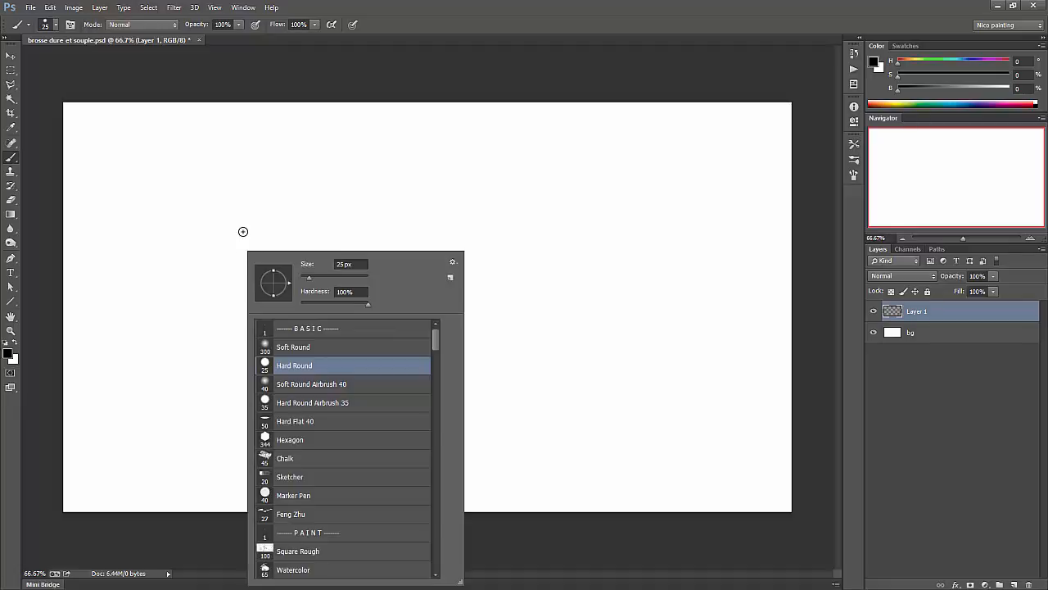
pyautogui.doubleClick(304, 347)
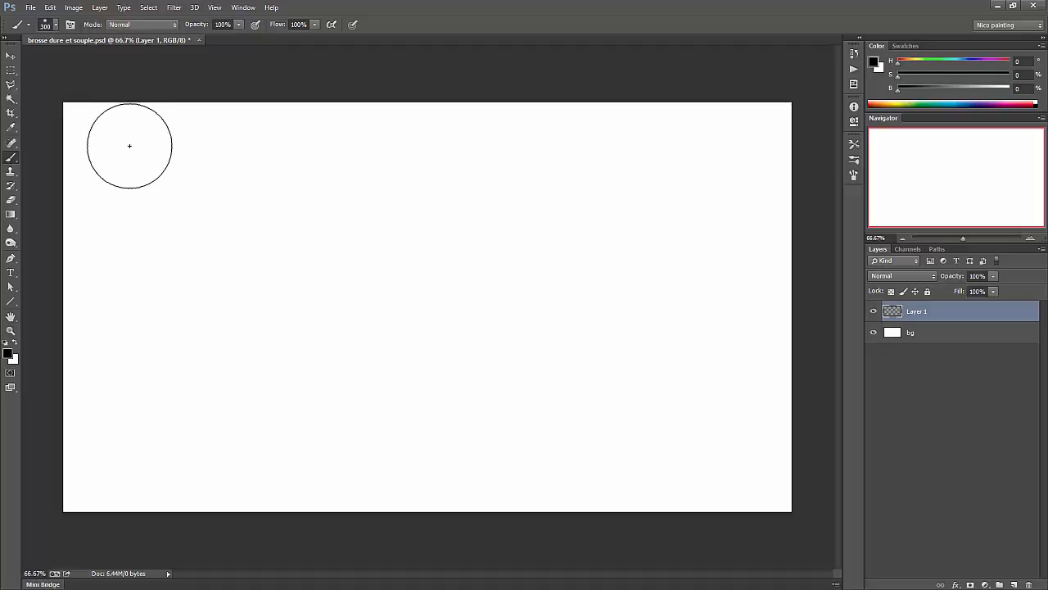
pyautogui.moveTo(130, 147); pyautogui.dragTo(127, 454)
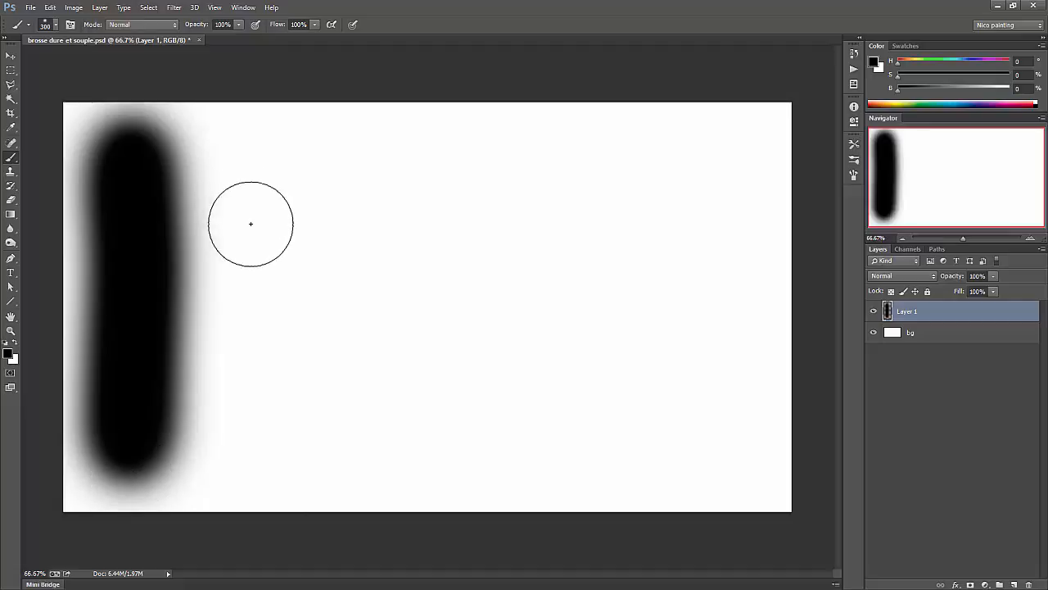
# Paint a thin black vertical line beside the soft stroke with the 25 px Hard Round brush
pyautogui.rightClick(281, 237)
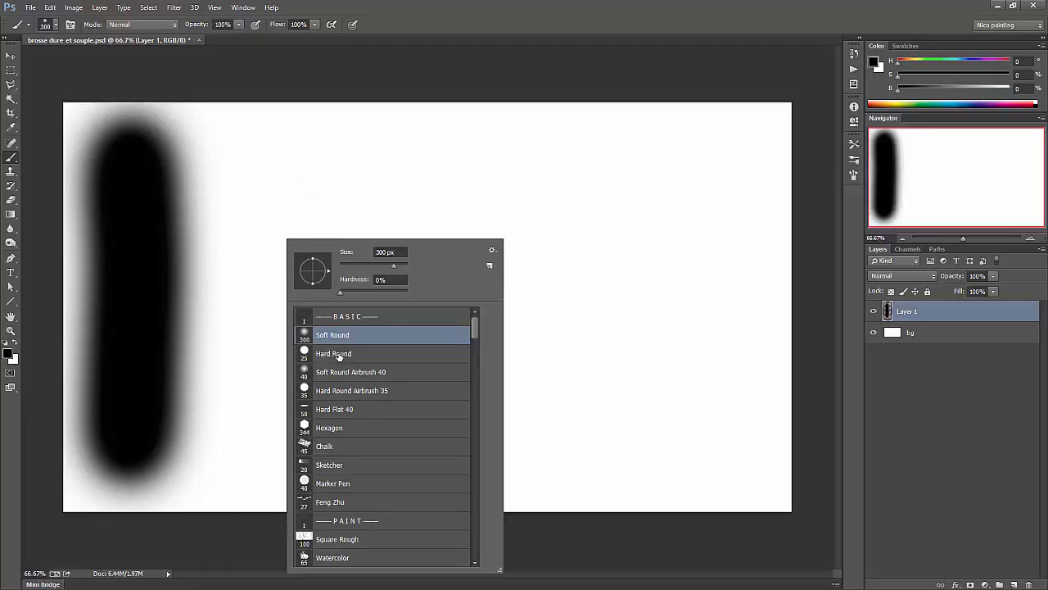
pyautogui.doubleClick(338, 354)
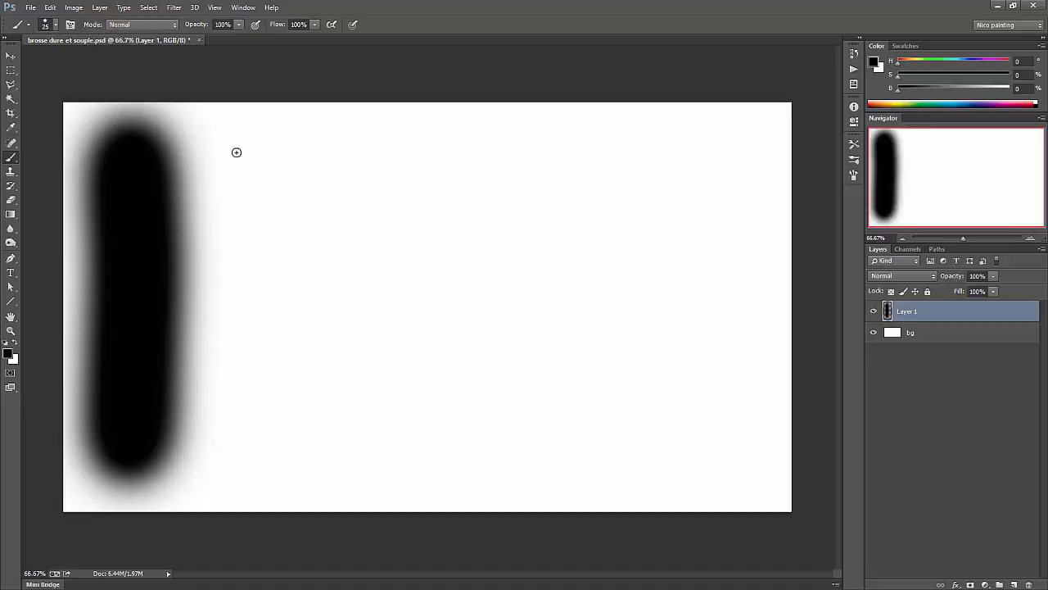
pyautogui.moveTo(236, 145); pyautogui.dragTo(246, 426)
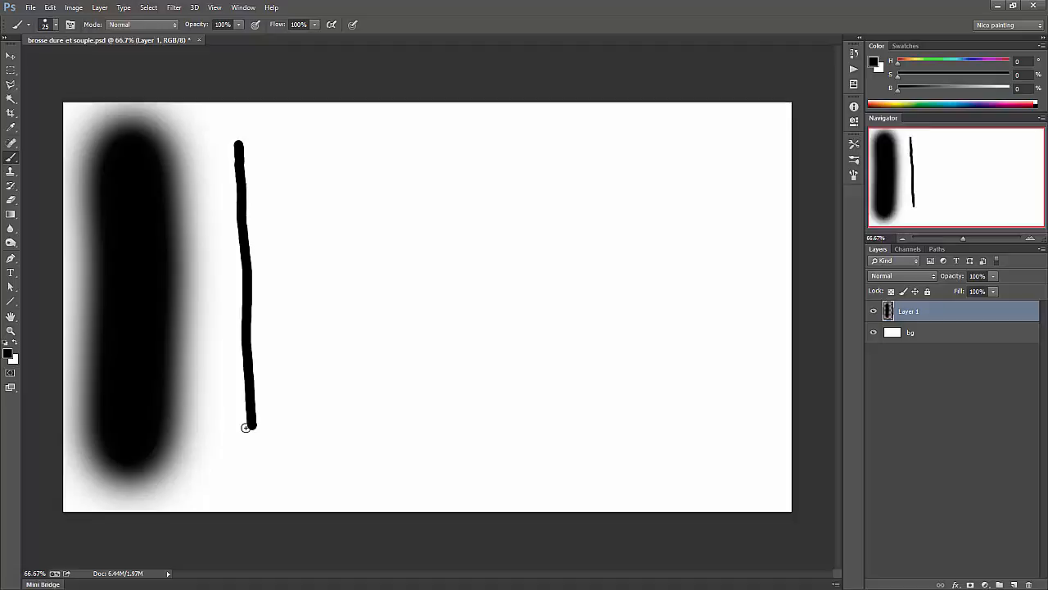
# Compare the Soft Round preset with Hard Round, and draw a zigzag across the thin line with the 25 px Hard Round brush
pyautogui.rightClick(324, 244)
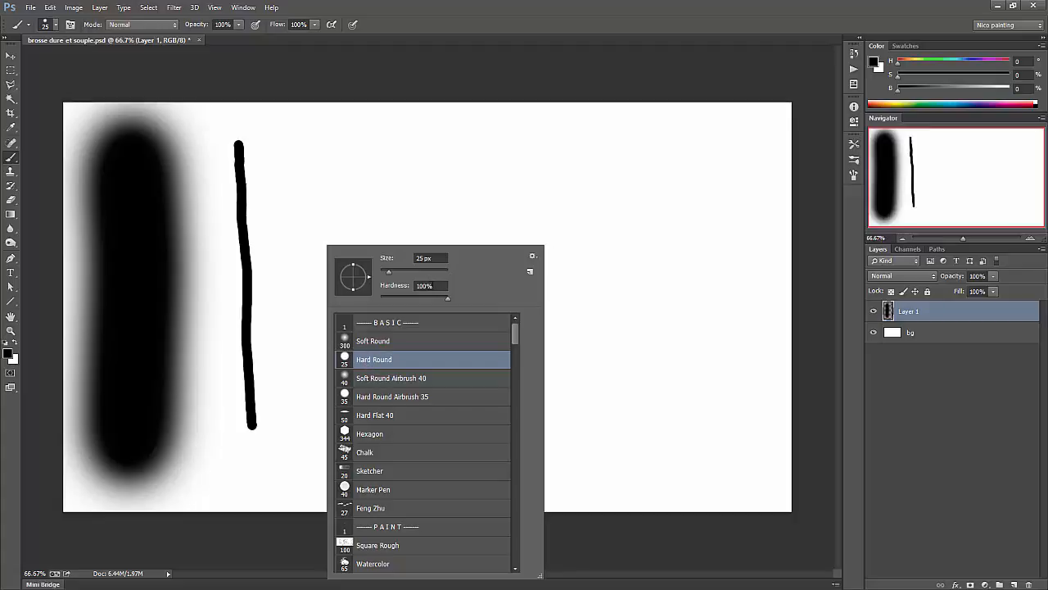
pyautogui.click(377, 343)
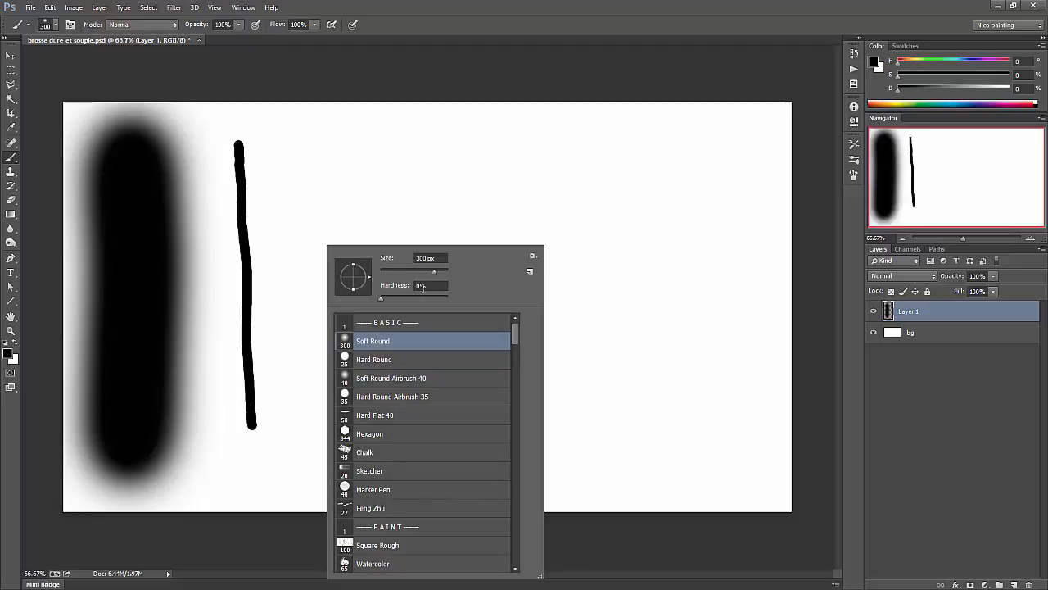
pyautogui.doubleClick(368, 362)
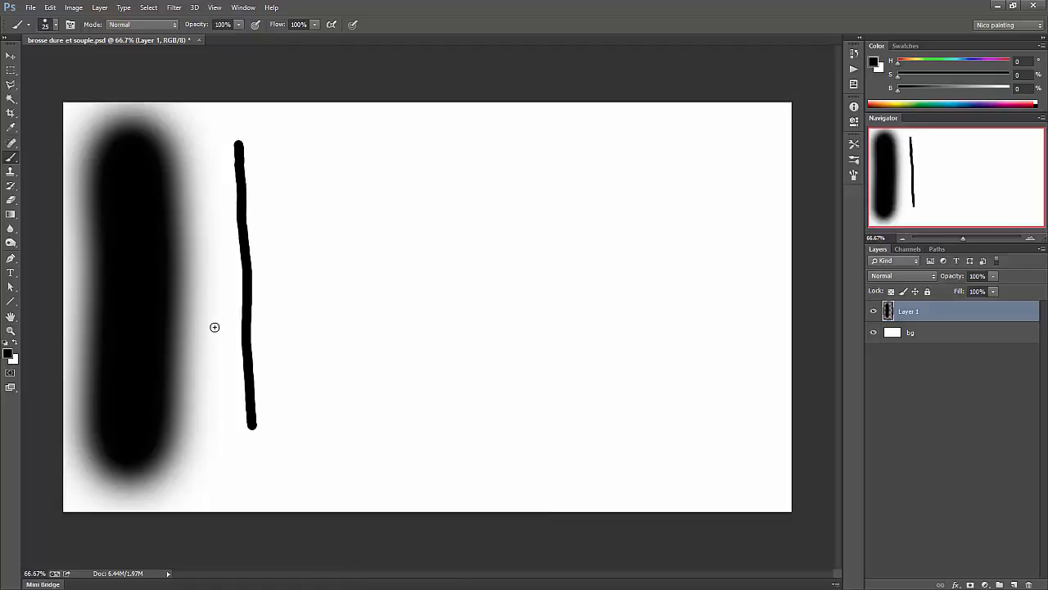
pyautogui.moveTo(215, 327)
pyautogui.mouseDown()
pyautogui.moveTo(290, 200)
pyautogui.moveTo(263, 323)
pyautogui.moveTo(271, 328)
pyautogui.moveTo(330, 208)
pyautogui.moveTo(299, 344)
pyautogui.moveTo(364, 234)
pyautogui.moveTo(316, 364)
pyautogui.mouseUp()
# Draw a descending row of short parallel slanted strokes to the right of the zigzag with the Hard Round brush
pyautogui.moveTo(361, 197); pyautogui.dragTo(411, 174)
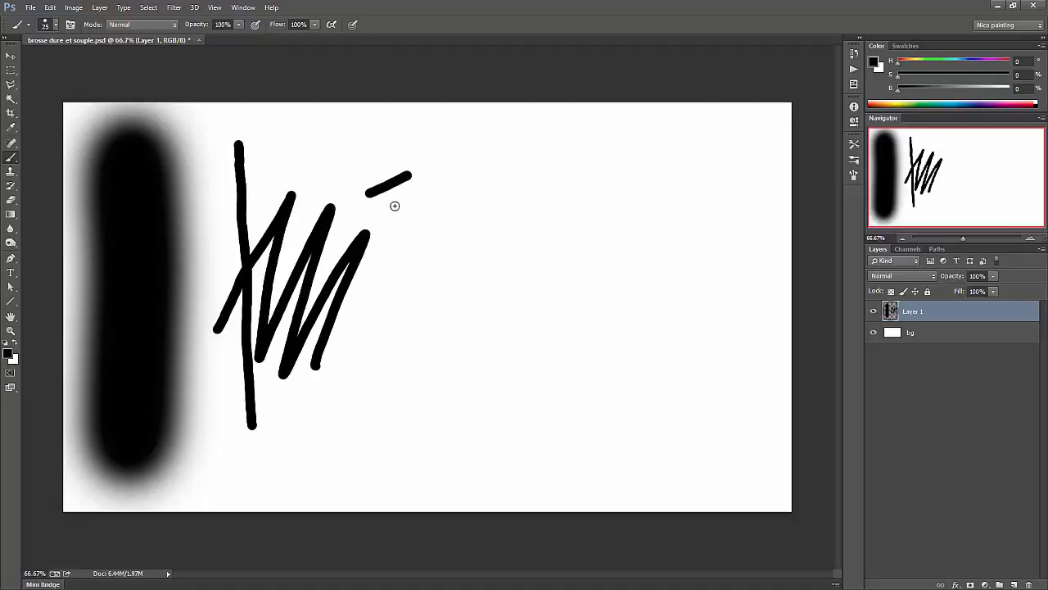
pyautogui.moveTo(377, 206); pyautogui.dragTo(425, 185)
pyautogui.moveTo(391, 217); pyautogui.dragTo(434, 198)
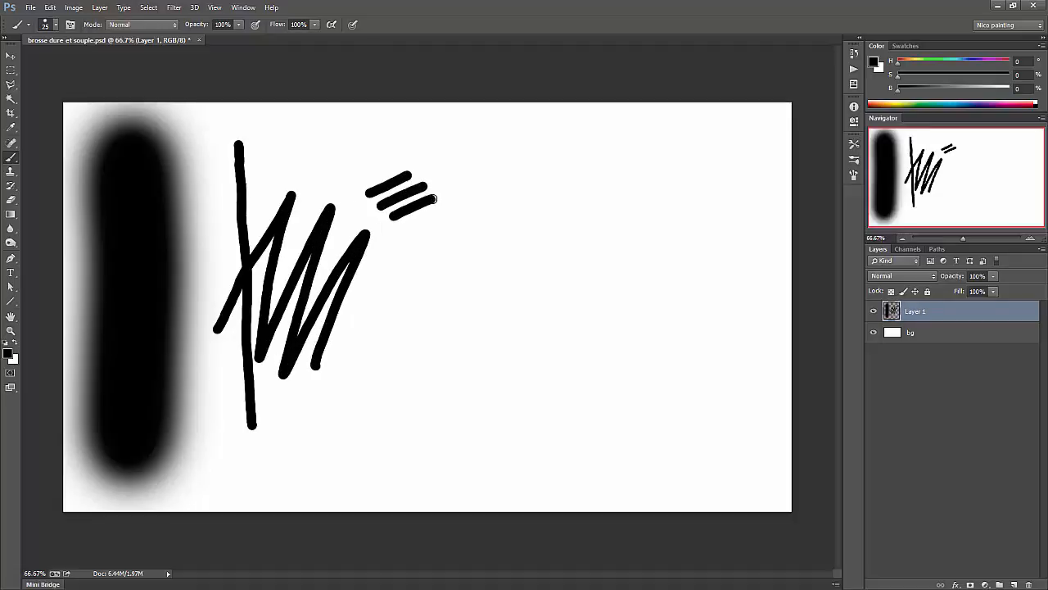
pyautogui.moveTo(398, 229); pyautogui.dragTo(443, 210)
pyautogui.moveTo(412, 243); pyautogui.dragTo(457, 222)
pyautogui.moveTo(425, 255); pyautogui.dragTo(472, 236)
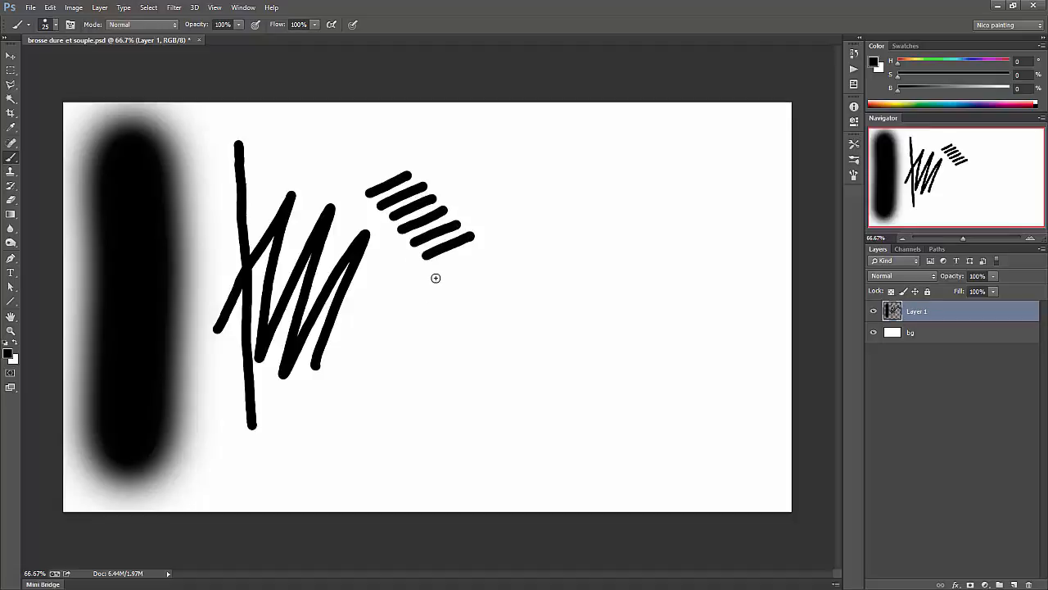
pyautogui.moveTo(434, 273); pyautogui.dragTo(479, 254)
pyautogui.moveTo(441, 288); pyautogui.dragTo(480, 274)
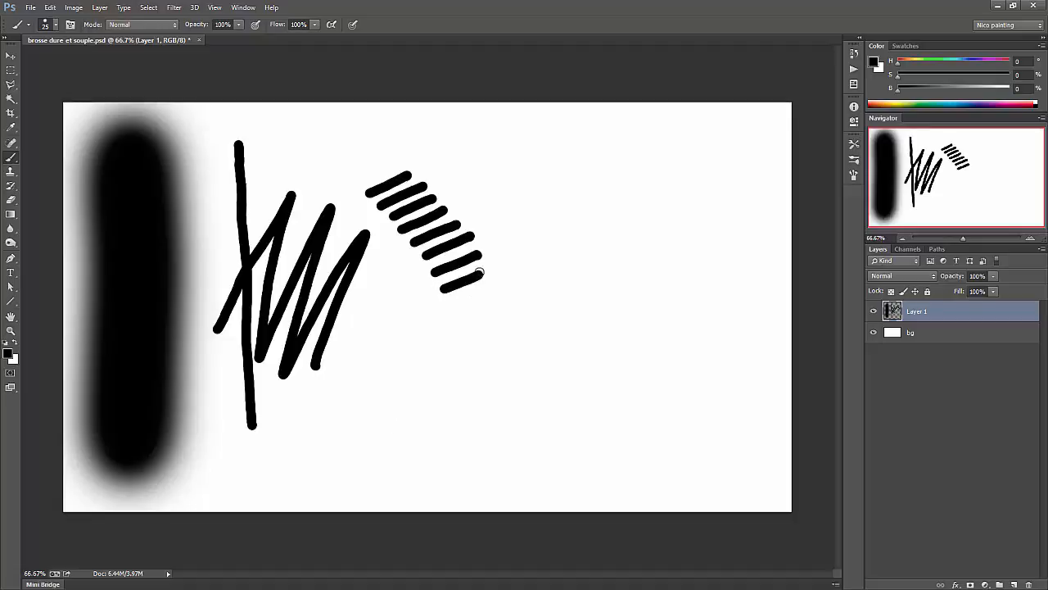
pyautogui.moveTo(447, 306)
pyautogui.mouseDown()
pyautogui.moveTo(491, 286)
pyautogui.moveTo(472, 317)
pyautogui.moveTo(506, 303)
pyautogui.mouseUp()
pyautogui.click(464, 318)
pyautogui.moveTo(469, 336); pyautogui.dragTo(511, 323)
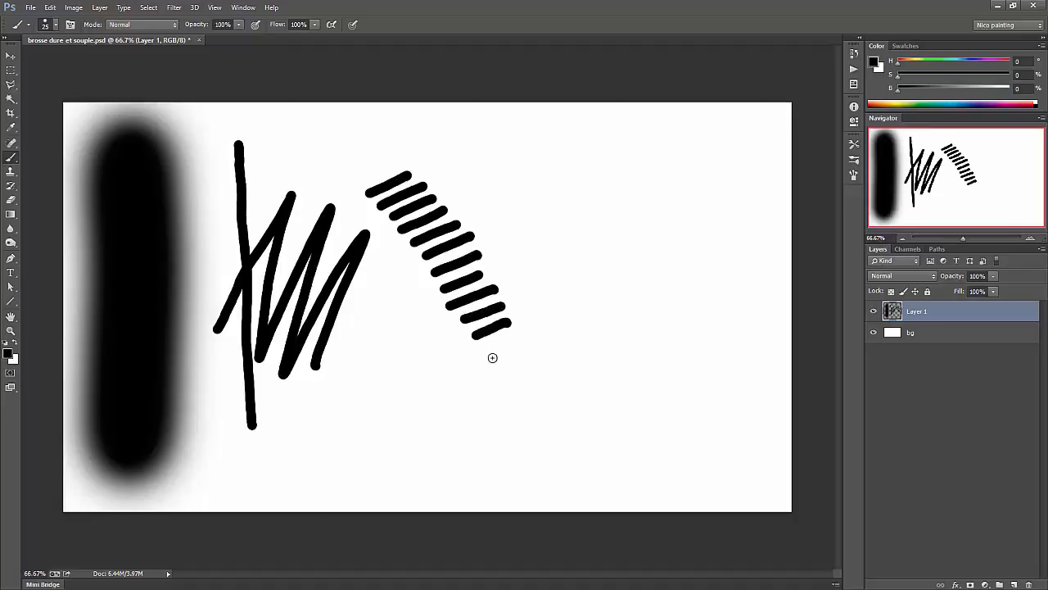
pyautogui.moveTo(475, 358); pyautogui.dragTo(533, 339)
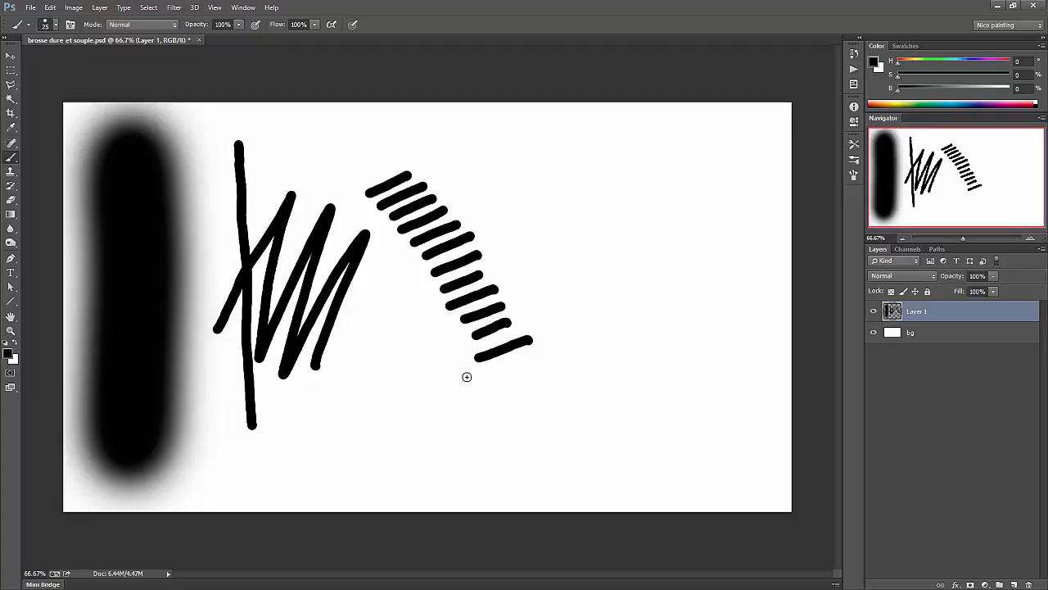
# Switch to the 300 px Soft Round brush and paint four broad strokes across the middle and right of the canvas
pyautogui.rightClick(385, 229)
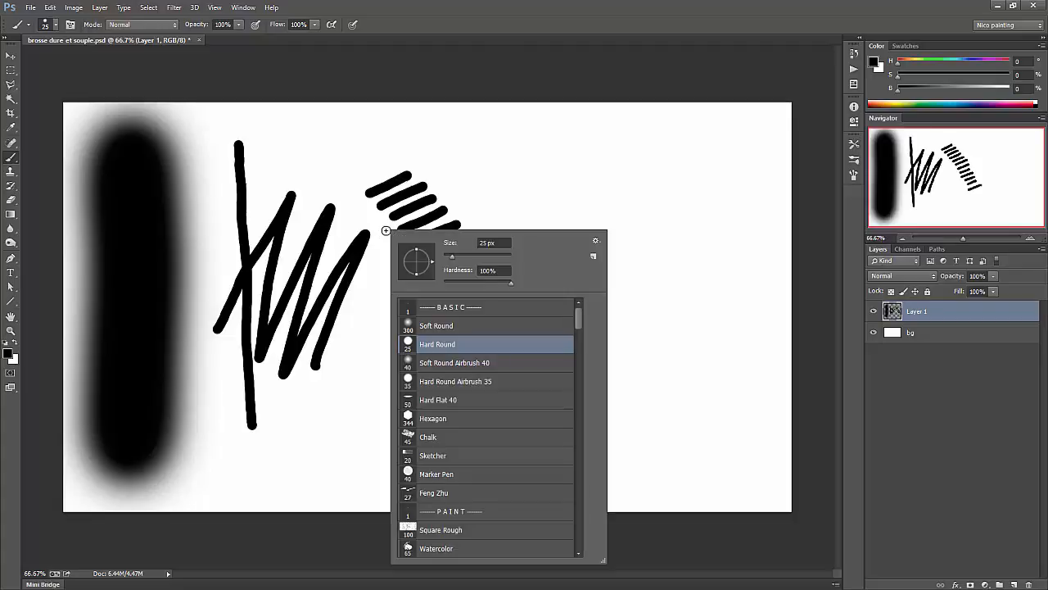
pyautogui.click(431, 327)
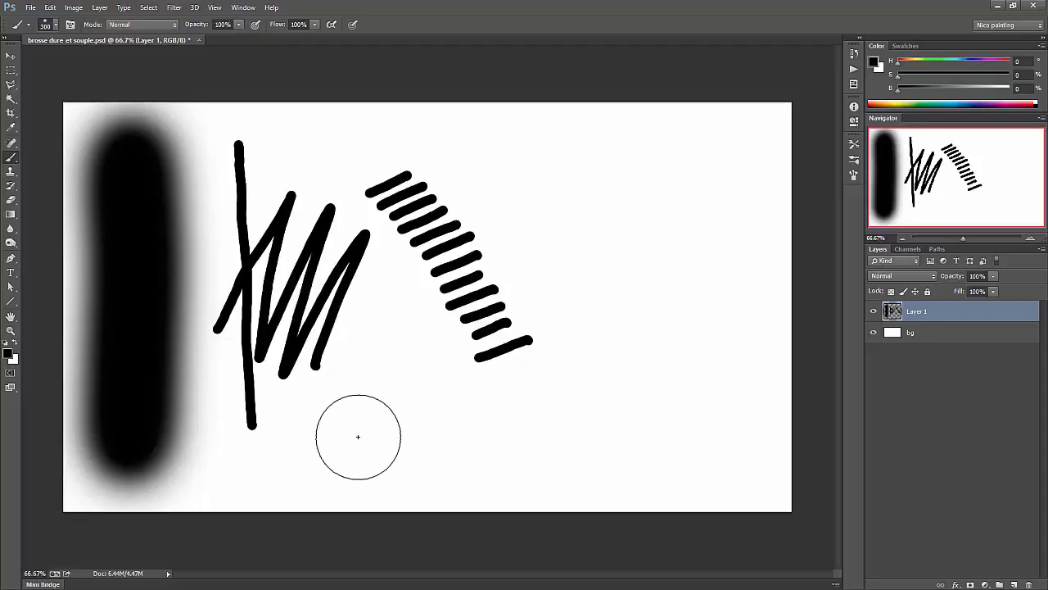
pyautogui.moveTo(358, 456); pyautogui.dragTo(361, 159)
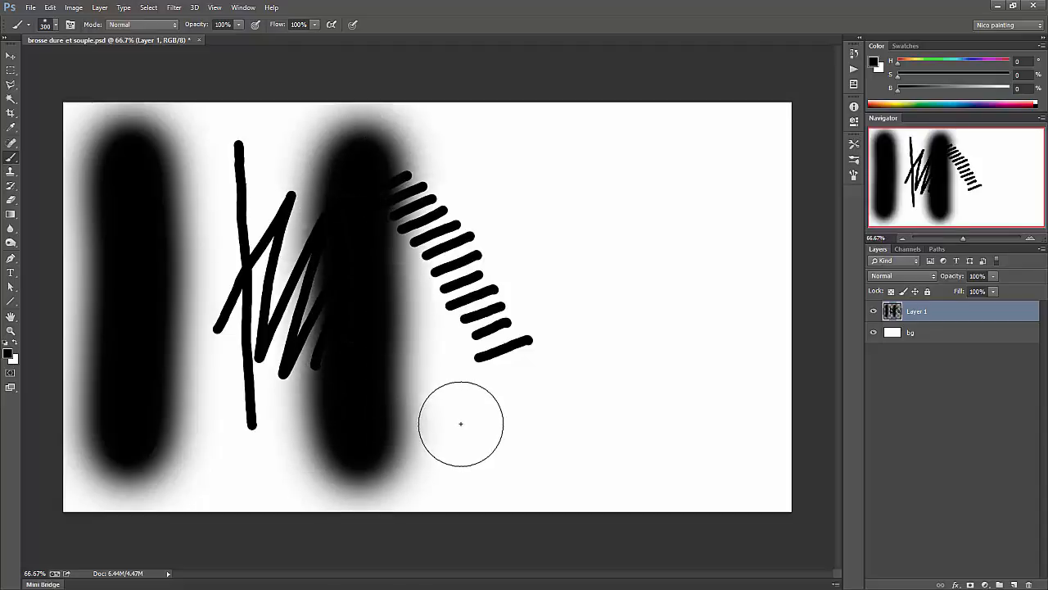
pyautogui.moveTo(459, 440); pyautogui.dragTo(457, 286)
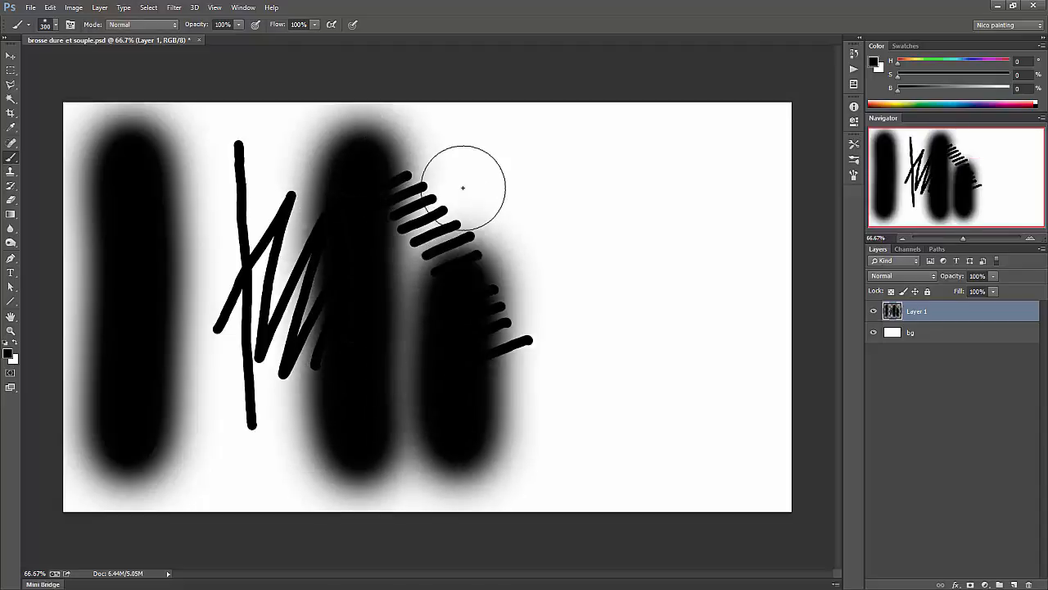
pyautogui.moveTo(541, 412); pyautogui.dragTo(636, 168)
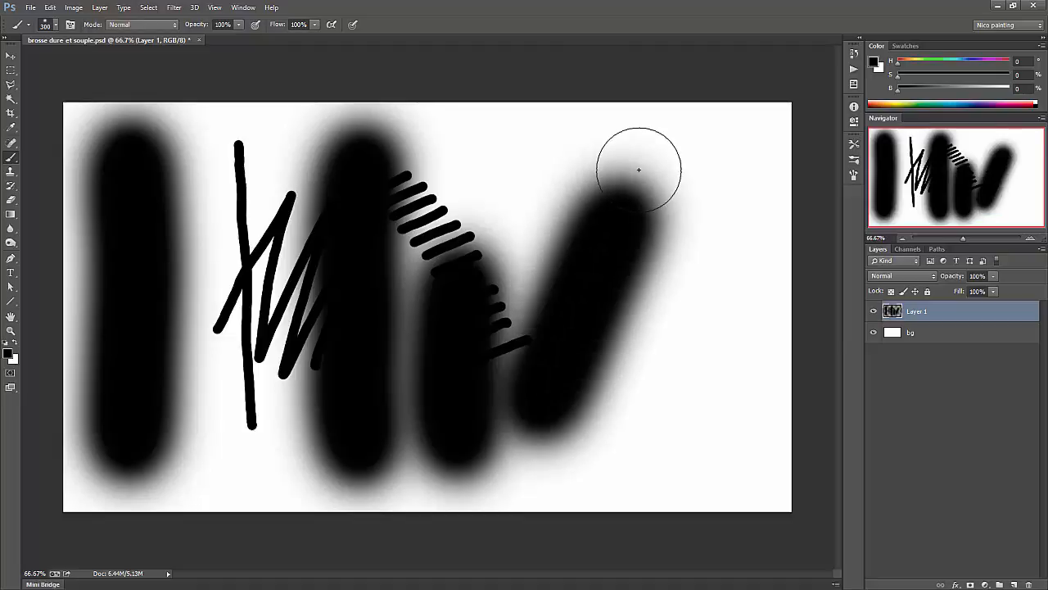
pyautogui.moveTo(603, 428); pyautogui.dragTo(765, 201)
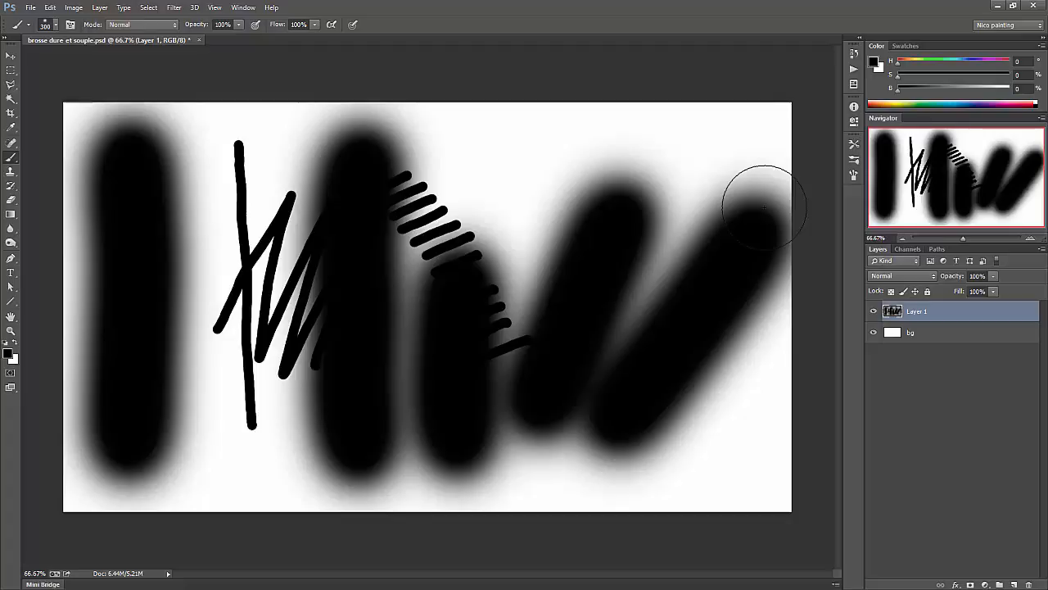
# Delete the painted layer and add a new empty layer above the bg layer
pyautogui.press('Delete')
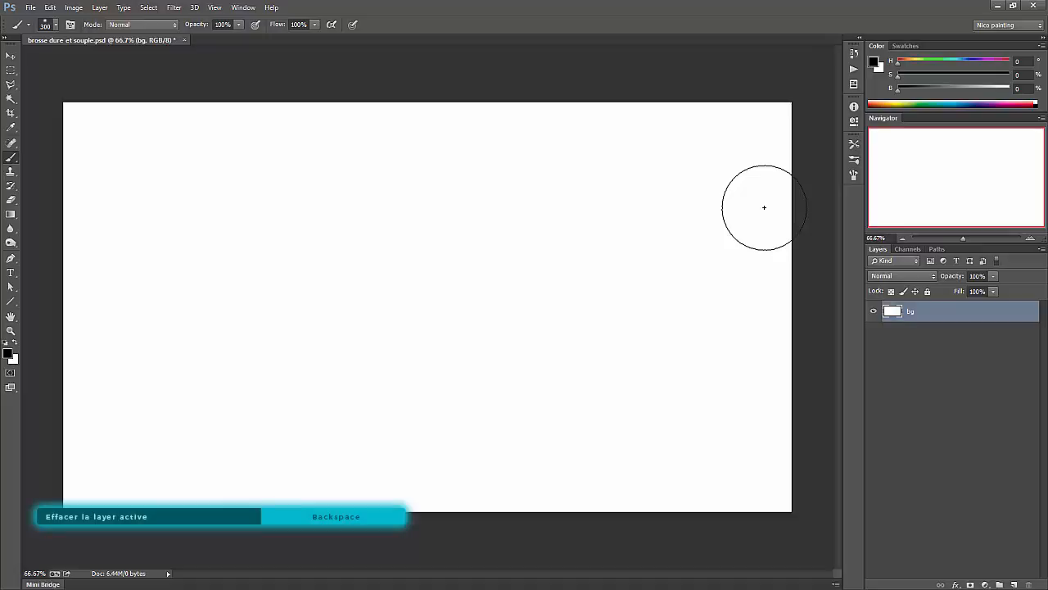
pyautogui.hotkey('ctrl', 'alt', 'shift', 'n')
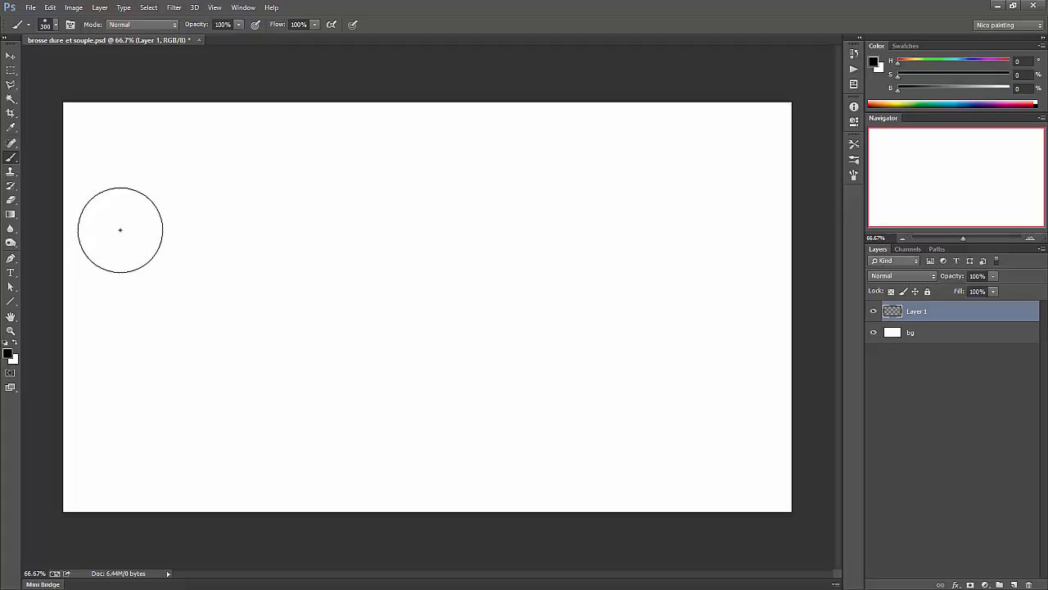
# Activate the Eraser tool
pyautogui.click(11, 200)
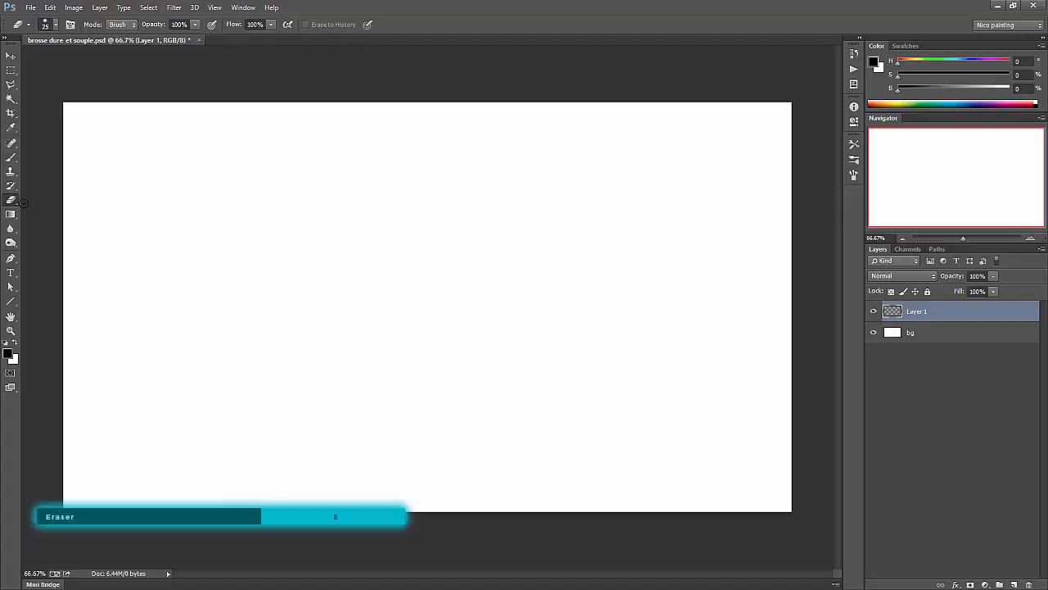
pyautogui.rightClick(343, 252)
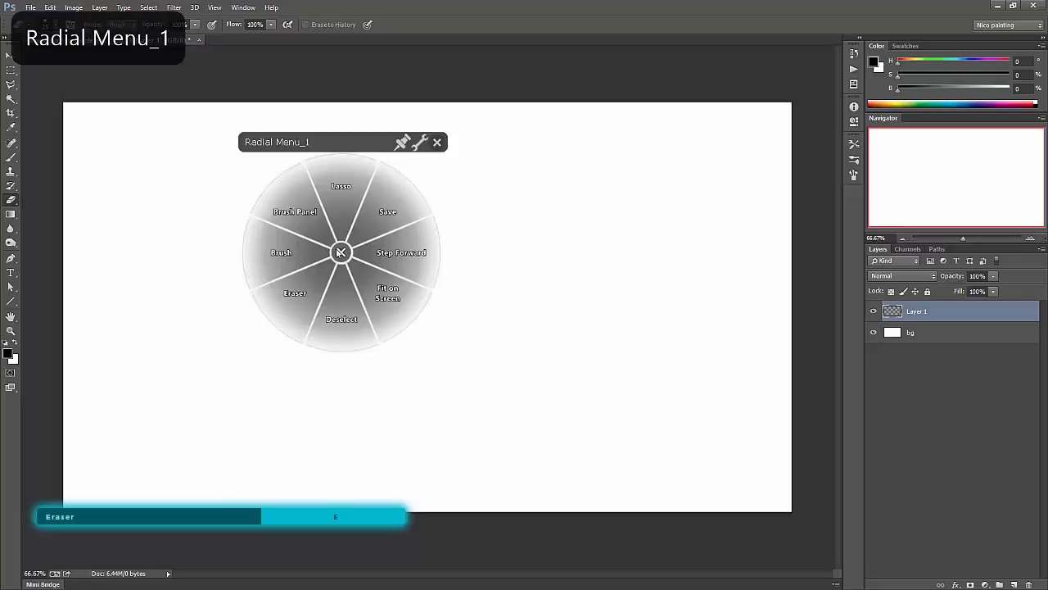
pyautogui.click(293, 292)
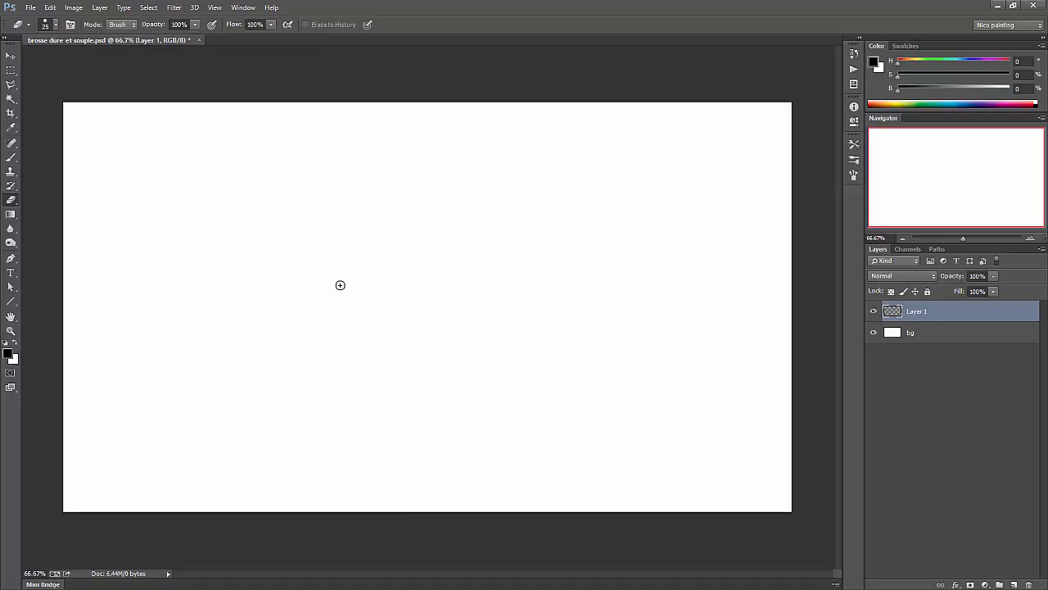
# Paint a broad black patch with the 300 px Soft Round brush and a zigzag beside it with the 25 px Hard Round brush
pyautogui.press('b')
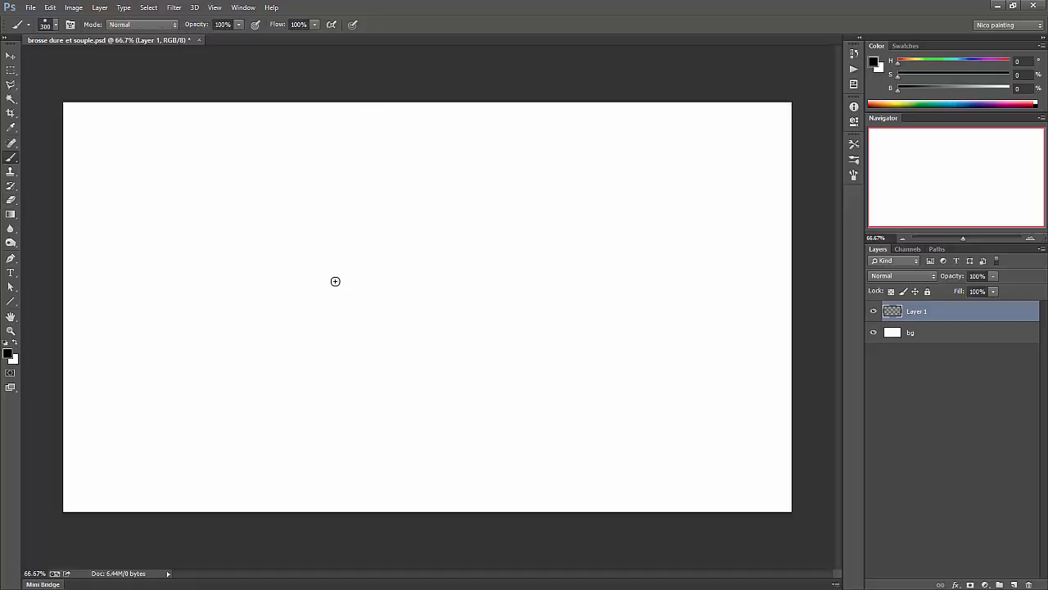
pyautogui.moveTo(178, 390)
pyautogui.mouseDown()
pyautogui.moveTo(209, 278)
pyautogui.moveTo(249, 229)
pyautogui.moveTo(274, 392)
pyautogui.mouseUp()
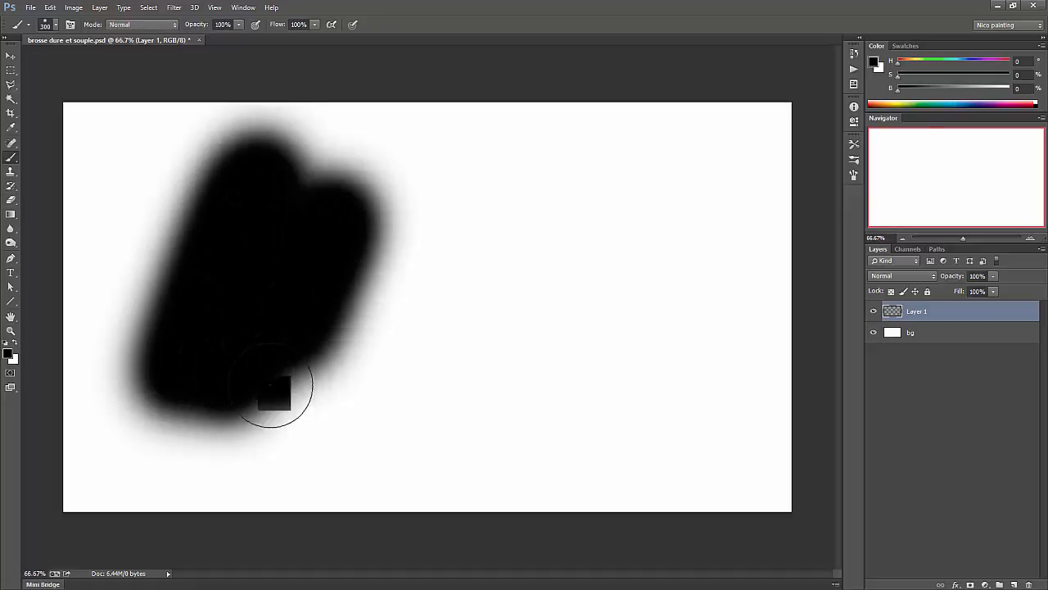
pyautogui.rightClick(385, 302)
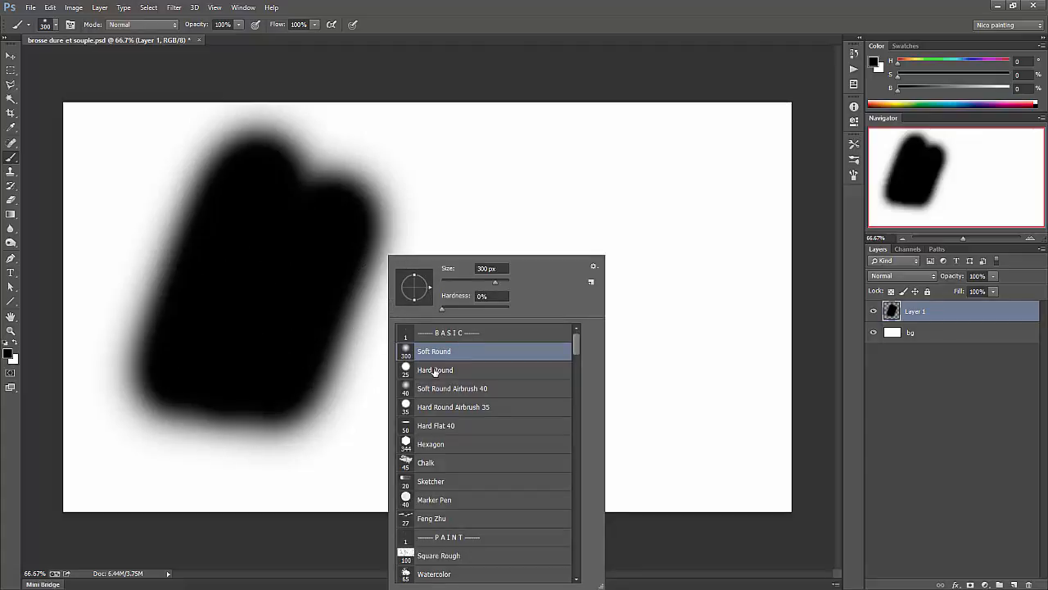
pyautogui.doubleClick(434, 370)
pyautogui.moveTo(378, 366)
pyautogui.mouseDown()
pyautogui.moveTo(477, 227)
pyautogui.moveTo(543, 330)
pyautogui.moveTo(530, 356)
pyautogui.mouseUp()
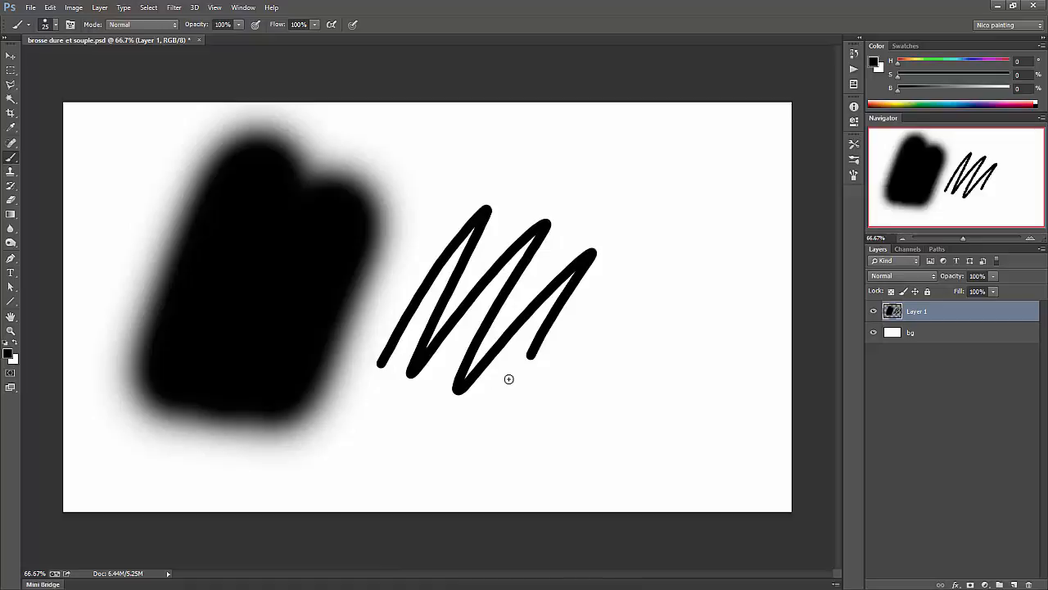
# Erase a hard-edged diagonal band into the right side of the black patch with the 25 px Hard Round eraser
pyautogui.press('e')
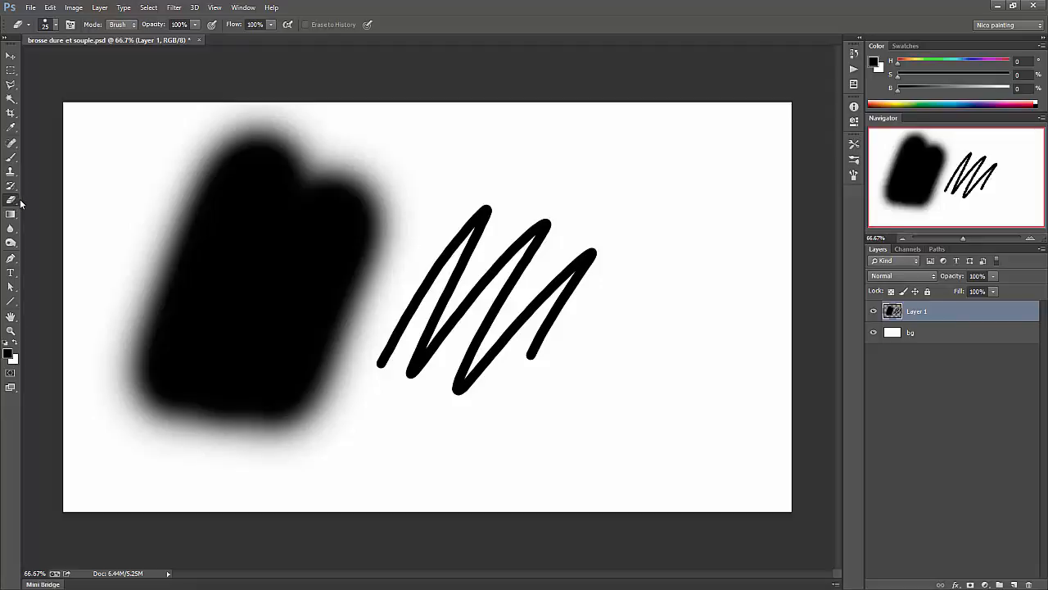
pyautogui.moveTo(407, 216)
pyautogui.mouseDown()
pyautogui.moveTo(303, 273)
pyautogui.moveTo(437, 205)
pyautogui.moveTo(280, 293)
pyautogui.moveTo(438, 217)
pyautogui.moveTo(277, 301)
pyautogui.moveTo(410, 239)
pyautogui.moveTo(301, 302)
pyautogui.moveTo(420, 240)
pyautogui.moveTo(267, 346)
pyautogui.moveTo(434, 211)
pyautogui.moveTo(358, 247)
pyautogui.moveTo(390, 223)
pyautogui.moveTo(366, 232)
pyautogui.moveTo(391, 210)
pyautogui.moveTo(292, 272)
pyautogui.mouseUp()
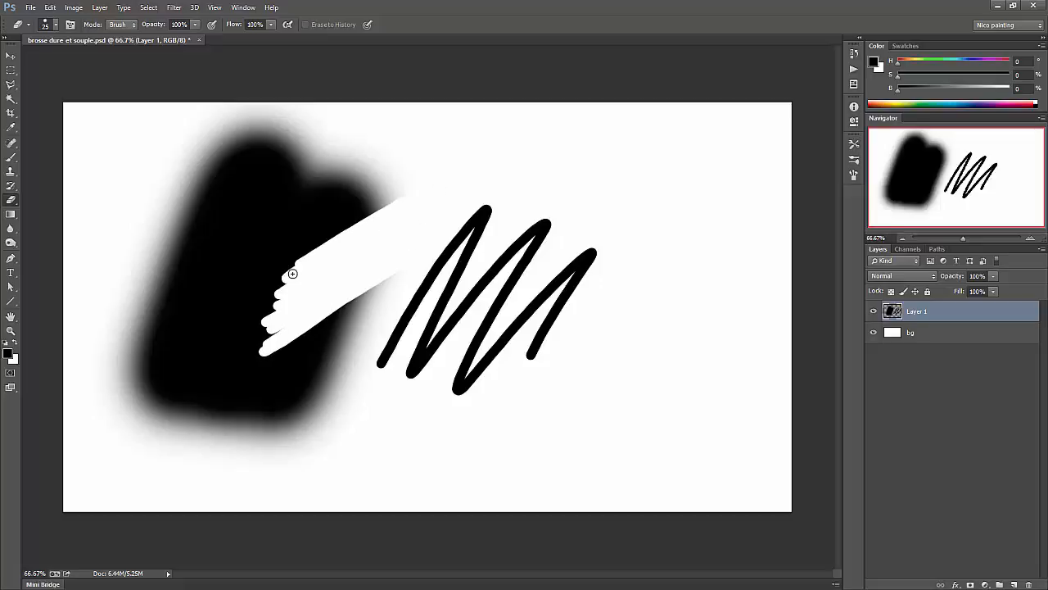
# Switch the eraser to the 300 px Soft Round tip and erase the right side and upper part of the black patch
pyautogui.rightClick(396, 272)
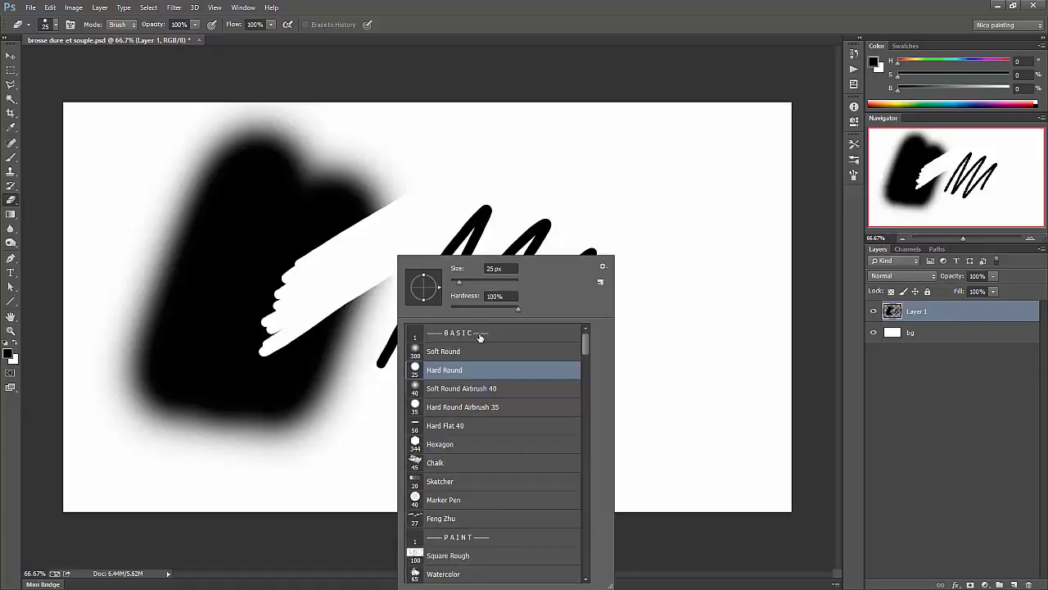
pyautogui.doubleClick(438, 351)
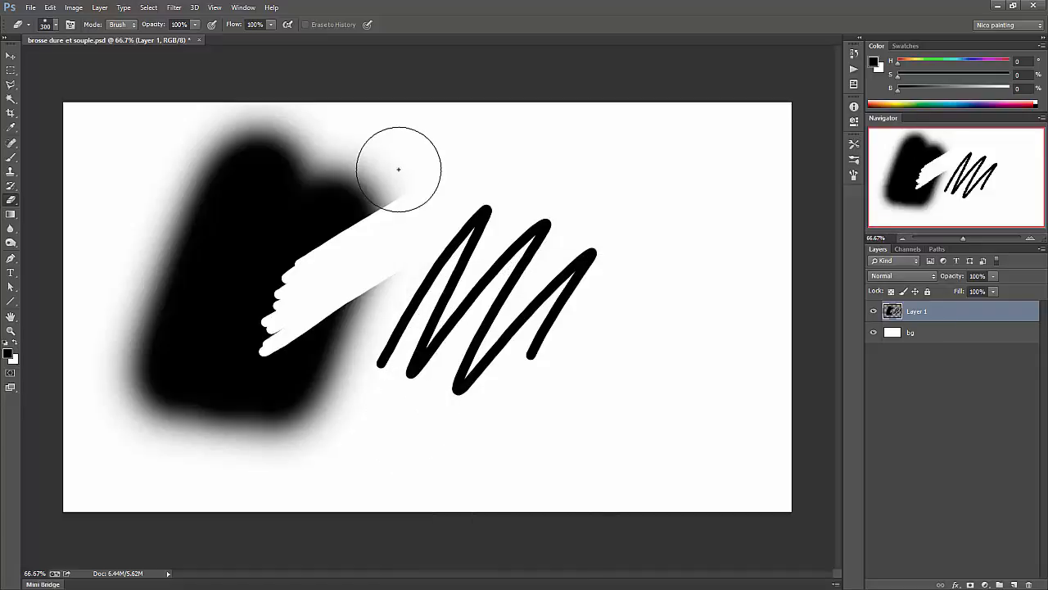
pyautogui.moveTo(401, 174); pyautogui.dragTo(353, 208)
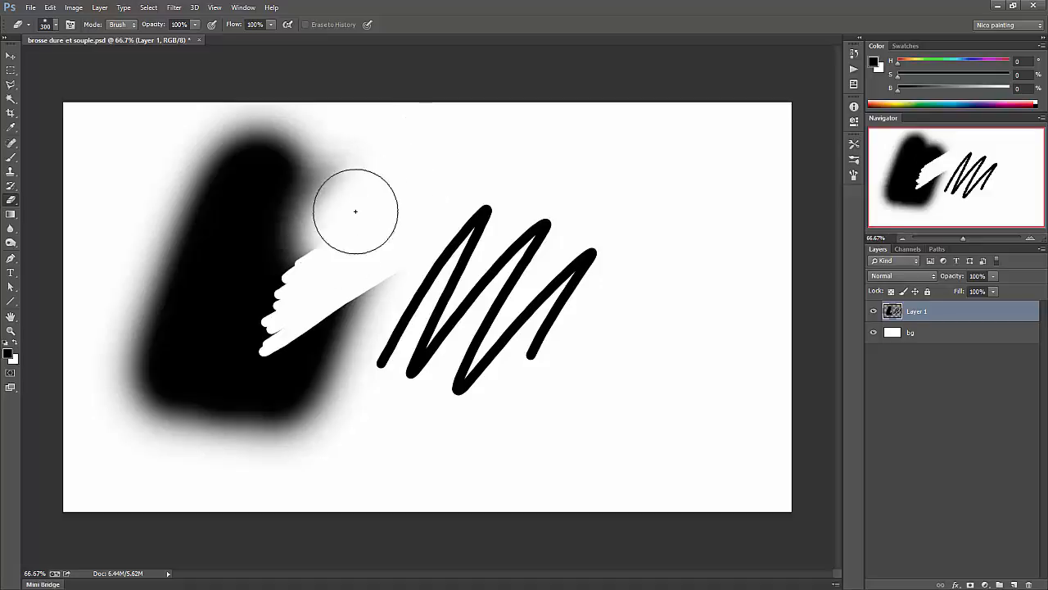
pyautogui.moveTo(370, 158)
pyautogui.mouseDown()
pyautogui.moveTo(336, 202)
pyautogui.moveTo(338, 285)
pyautogui.moveTo(356, 167)
pyautogui.moveTo(332, 210)
pyautogui.moveTo(343, 317)
pyautogui.moveTo(382, 316)
pyautogui.moveTo(402, 218)
pyautogui.moveTo(392, 260)
pyautogui.moveTo(394, 389)
pyautogui.moveTo(406, 281)
pyautogui.moveTo(370, 236)
pyautogui.moveTo(356, 282)
pyautogui.moveTo(372, 407)
pyautogui.moveTo(412, 385)
pyautogui.moveTo(371, 361)
pyautogui.moveTo(445, 245)
pyautogui.mouseUp()
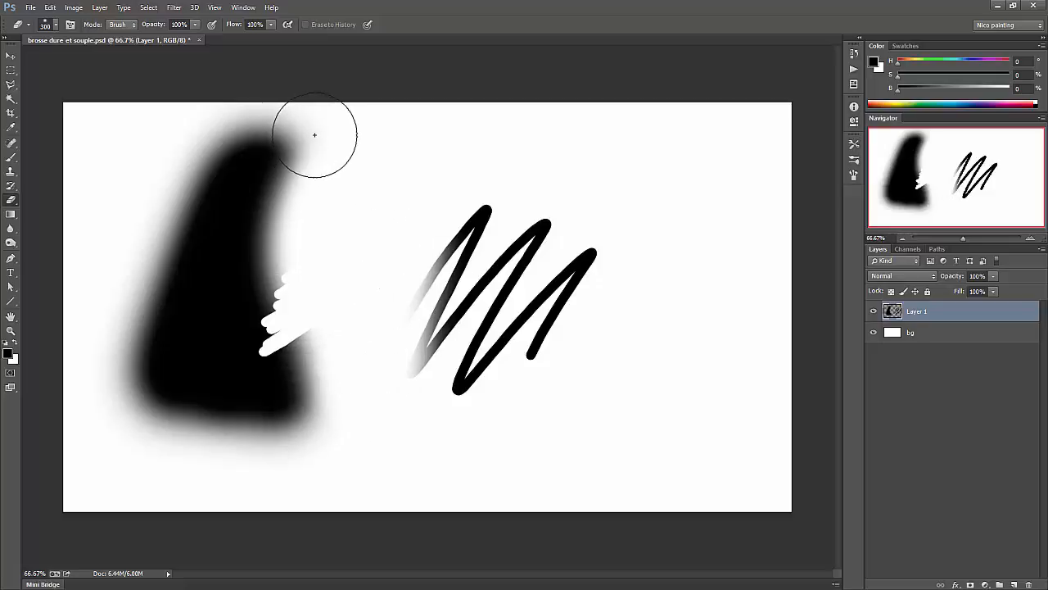
pyautogui.moveTo(316, 133)
pyautogui.mouseDown()
pyautogui.moveTo(250, 225)
pyautogui.moveTo(250, 269)
pyautogui.moveTo(241, 243)
pyautogui.moveTo(215, 234)
pyautogui.moveTo(181, 246)
pyautogui.moveTo(290, 155)
pyautogui.mouseUp()
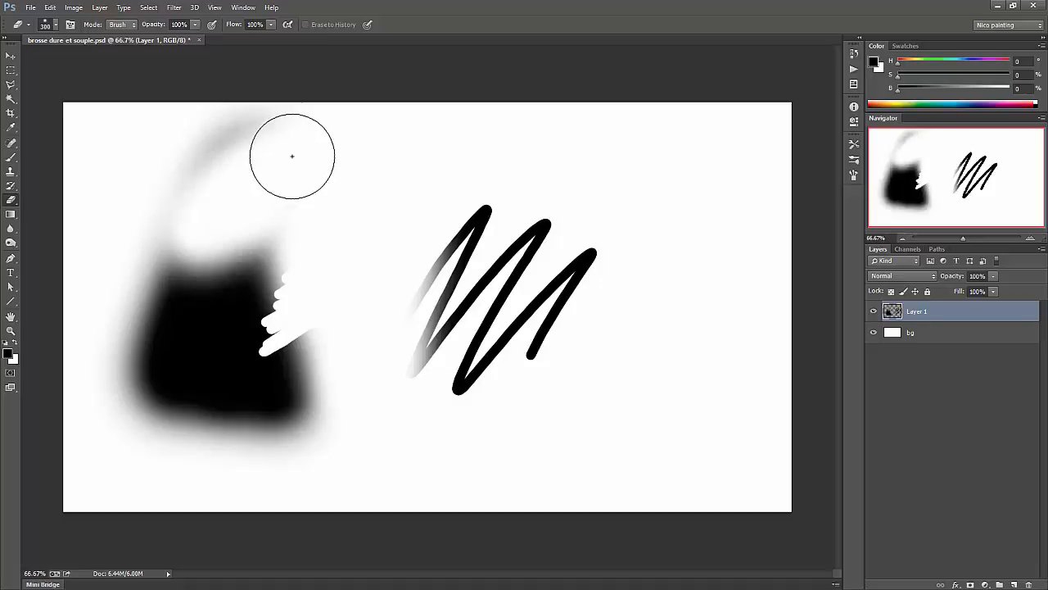
# Fade out the upper-right peaks of the zigzag with repeated soft eraser strokes
pyautogui.moveTo(620, 303); pyautogui.dragTo(573, 164)
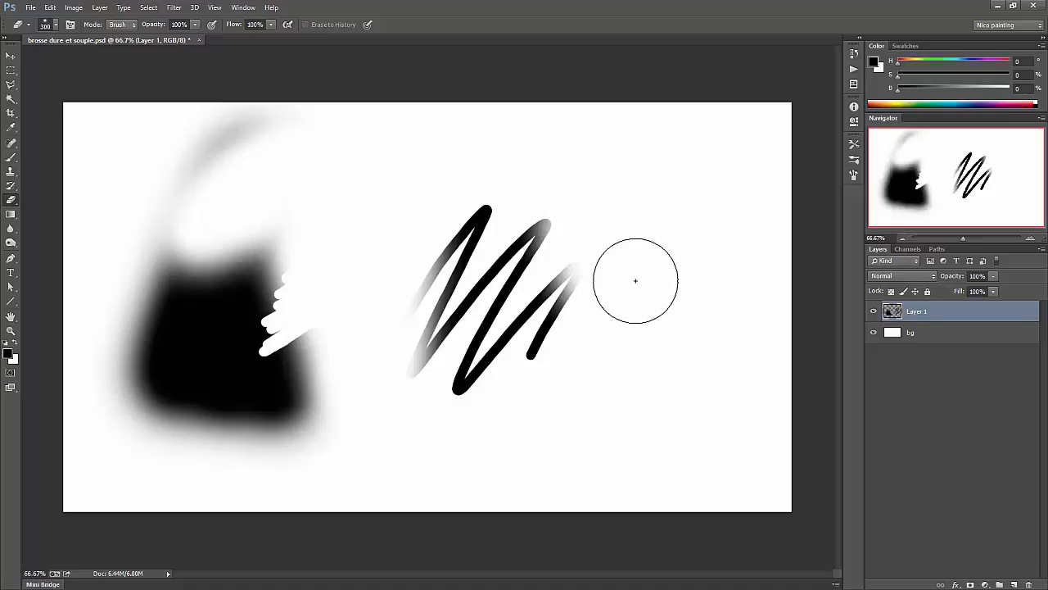
pyautogui.moveTo(558, 210); pyautogui.dragTo(522, 140)
pyautogui.moveTo(643, 276); pyautogui.dragTo(512, 139)
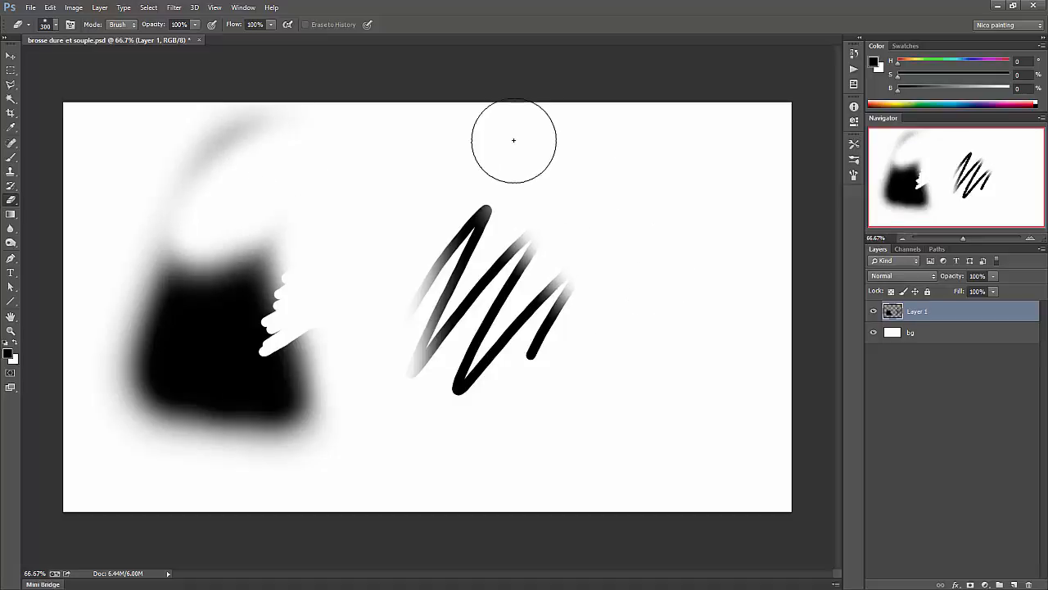
pyautogui.moveTo(649, 309); pyautogui.dragTo(531, 177)
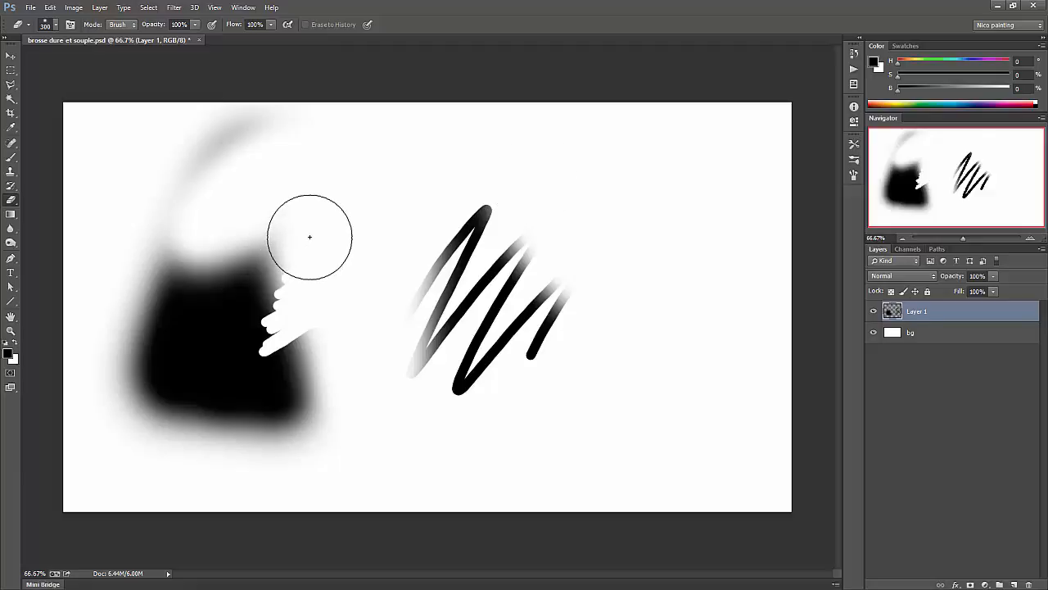
# Paint diagonal 25 px brush strokes out of the patch's right edge, and fade their outer ends with the 300 px soft eraser
pyautogui.press('b')
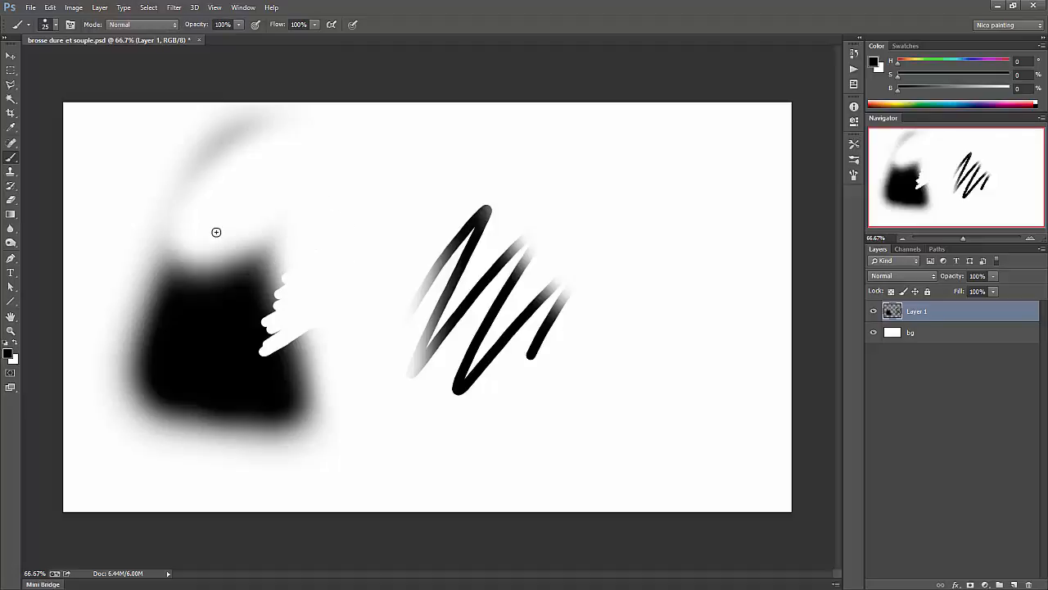
pyautogui.moveTo(260, 296)
pyautogui.mouseDown()
pyautogui.moveTo(311, 248)
pyautogui.moveTo(368, 223)
pyautogui.moveTo(368, 243)
pyautogui.moveTo(267, 326)
pyautogui.mouseUp()
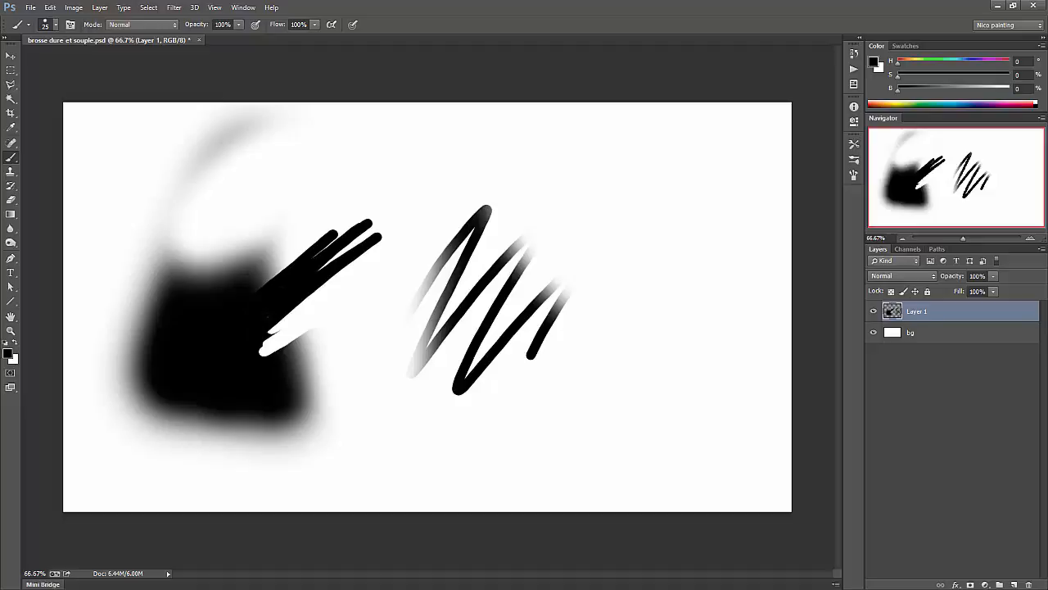
pyautogui.press('e')
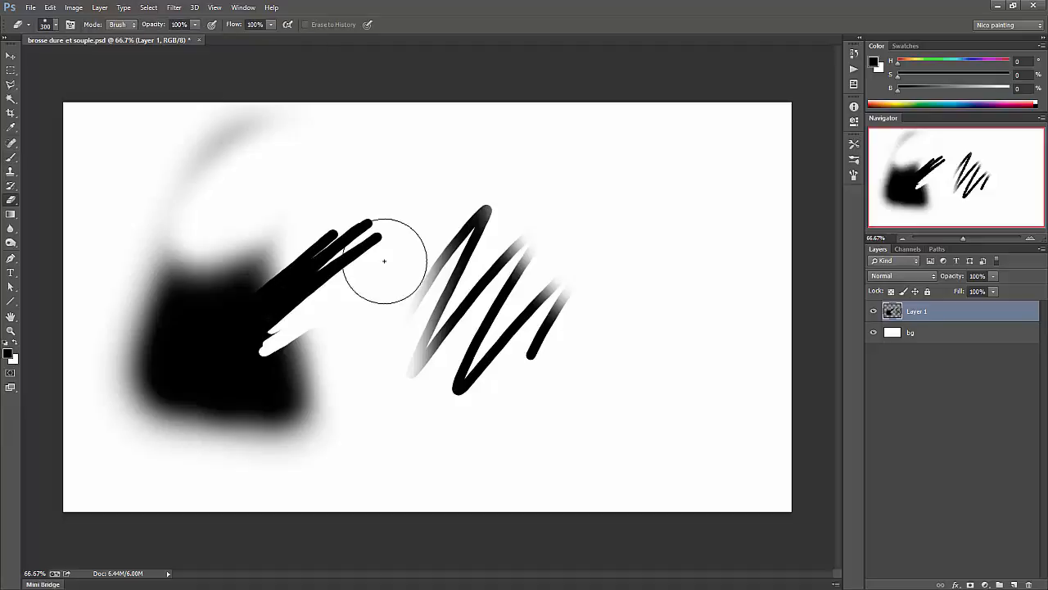
pyautogui.moveTo(390, 275)
pyautogui.mouseDown()
pyautogui.moveTo(372, 193)
pyautogui.moveTo(413, 282)
pyautogui.moveTo(372, 195)
pyautogui.moveTo(402, 263)
pyautogui.moveTo(433, 286)
pyautogui.mouseUp()
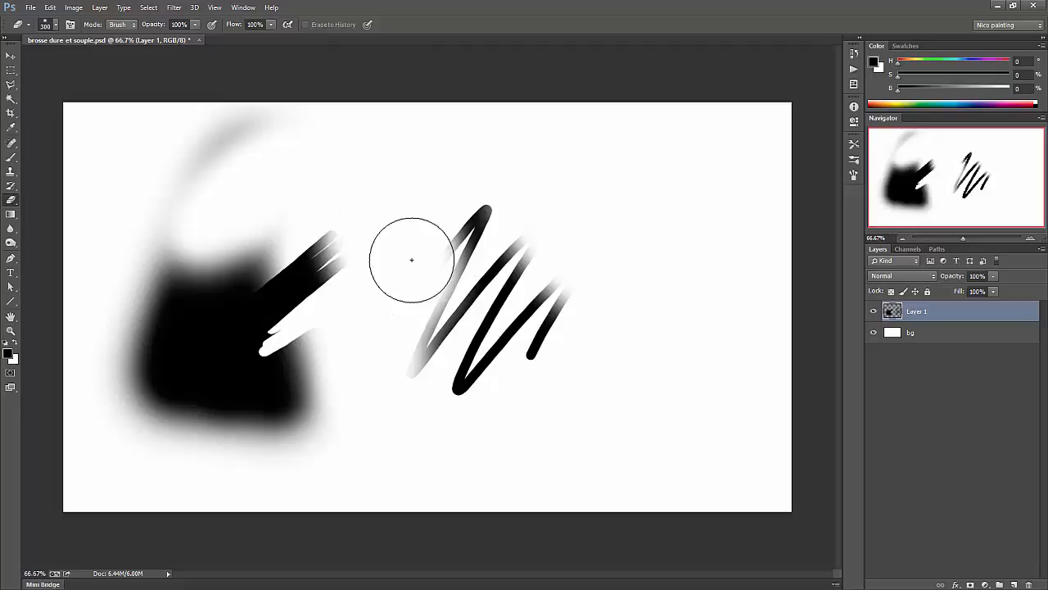
# Switch the eraser to the 25 px Hard Round tip and cut sharp notches into the patch's lower-right edge
pyautogui.rightClick(372, 260)
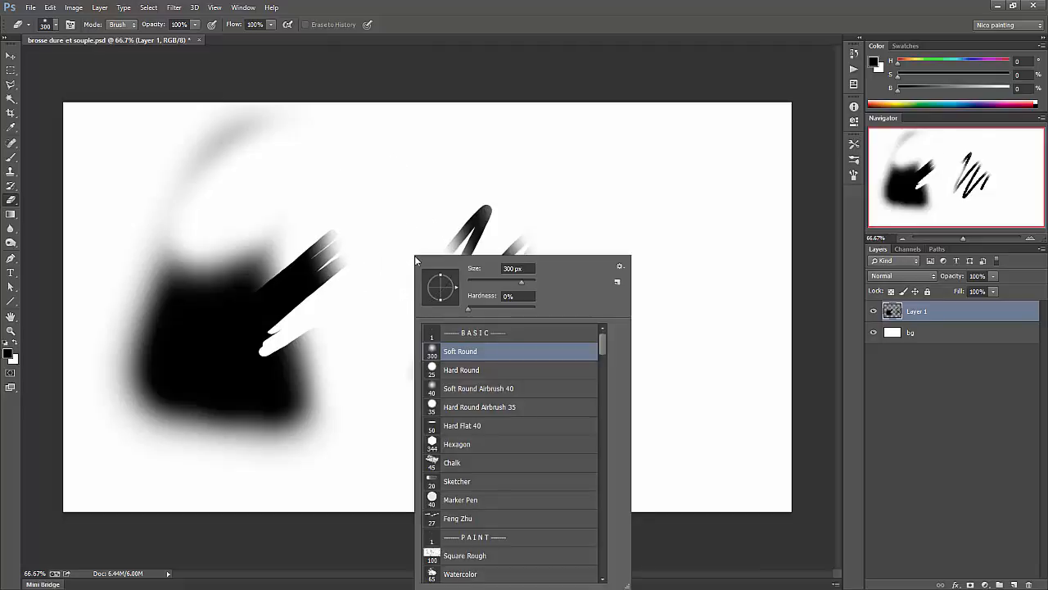
pyautogui.doubleClick(457, 370)
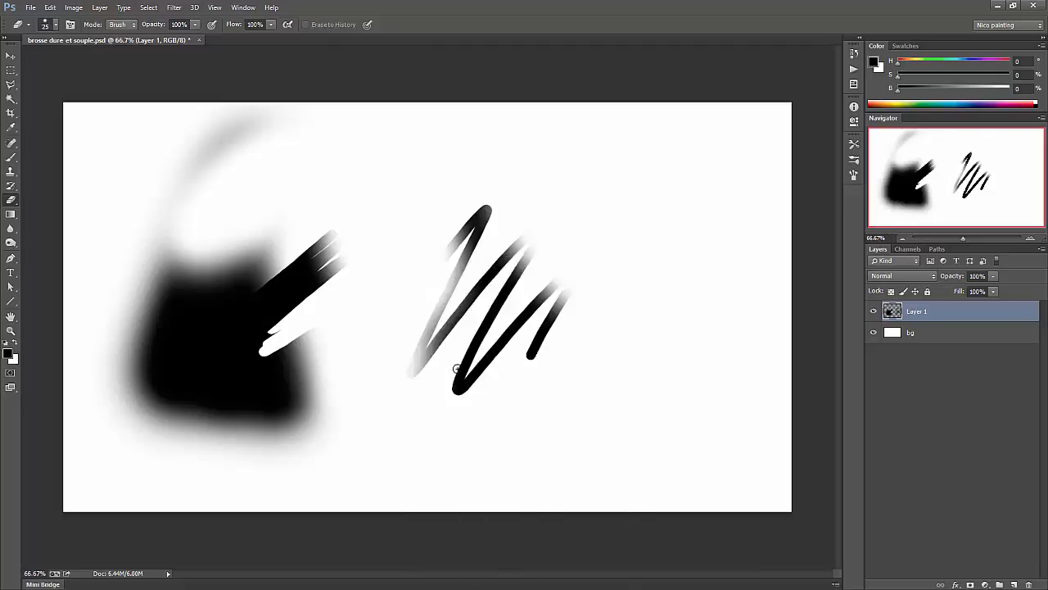
pyautogui.moveTo(338, 354)
pyautogui.mouseDown()
pyautogui.moveTo(290, 390)
pyautogui.moveTo(330, 373)
pyautogui.moveTo(291, 418)
pyautogui.mouseUp()
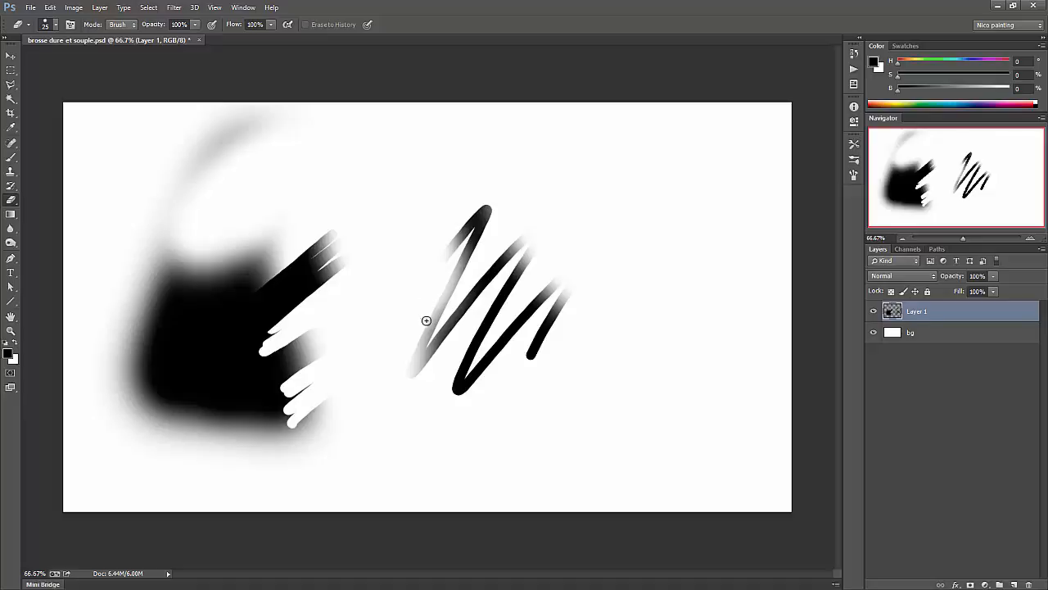
# Paint a black zigzag with the 25 px brush over the erased upper part of the patch
pyautogui.press('b')
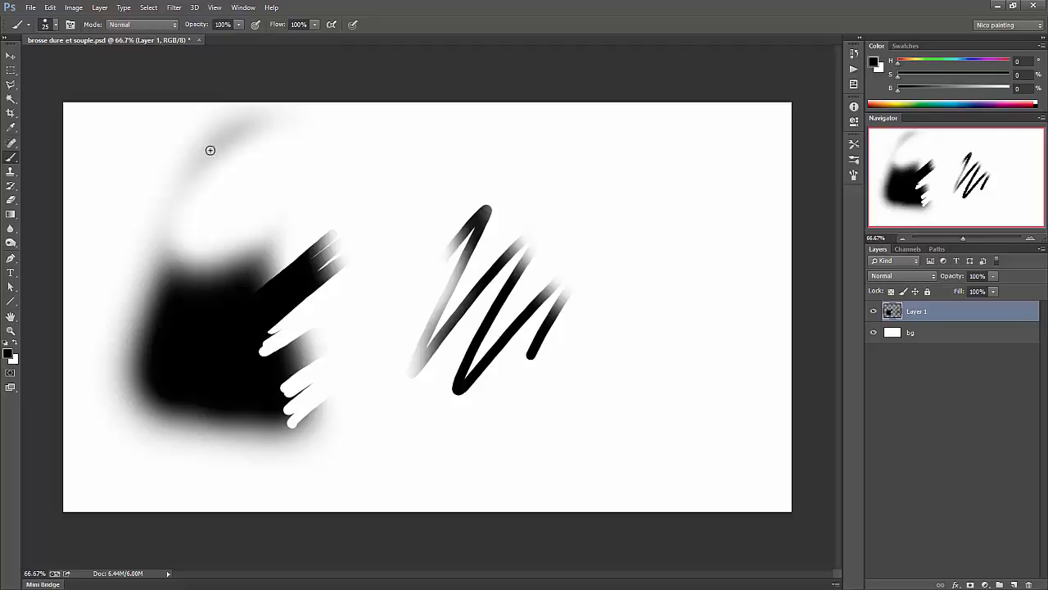
pyautogui.moveTo(210, 130)
pyautogui.mouseDown()
pyautogui.moveTo(232, 136)
pyautogui.moveTo(172, 231)
pyautogui.mouseUp()
pyautogui.moveTo(226, 181); pyautogui.dragTo(254, 283)
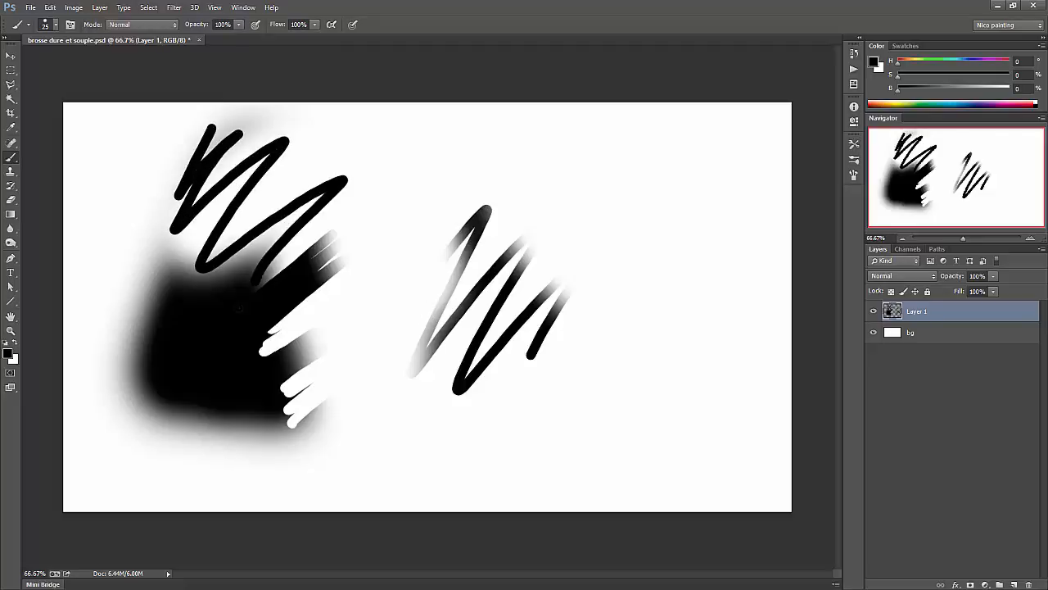